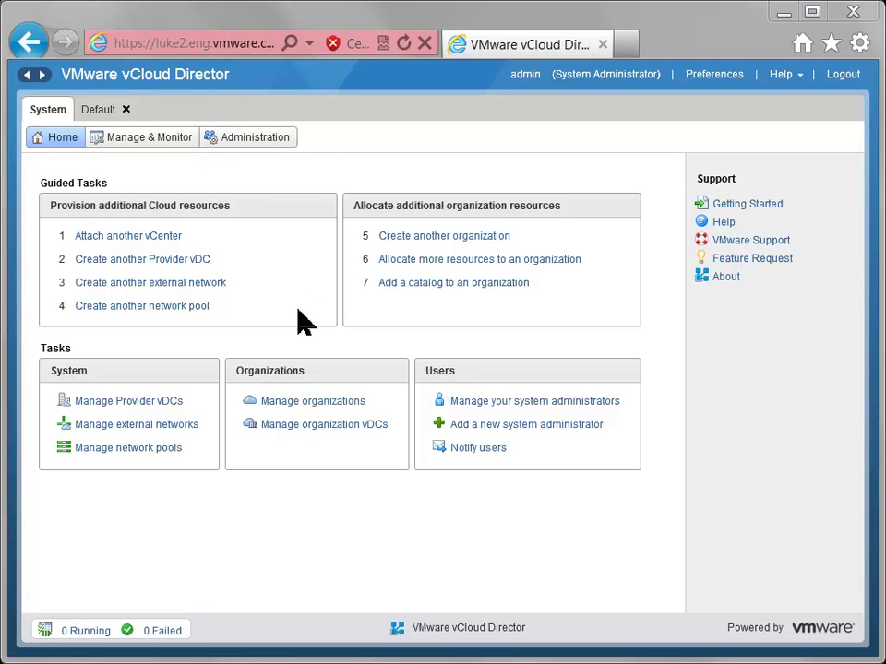
Step: Switch to the Default organization's My Cloud vApps list showing four vApps, including lamp1
left_click(97, 110)
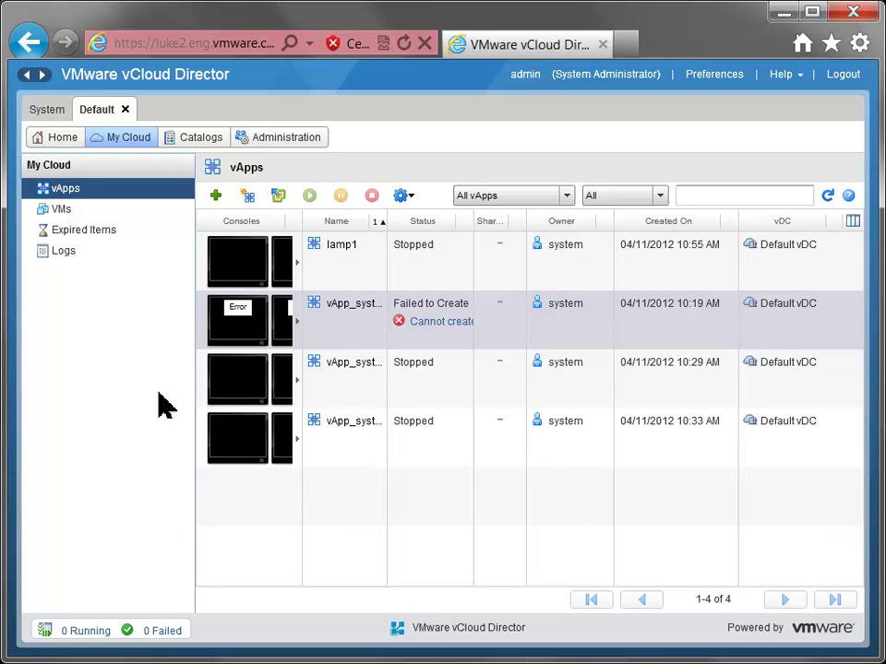
Step: Start a new vApp from the catalog and name it 'dev env 1'
left_click(248, 196)
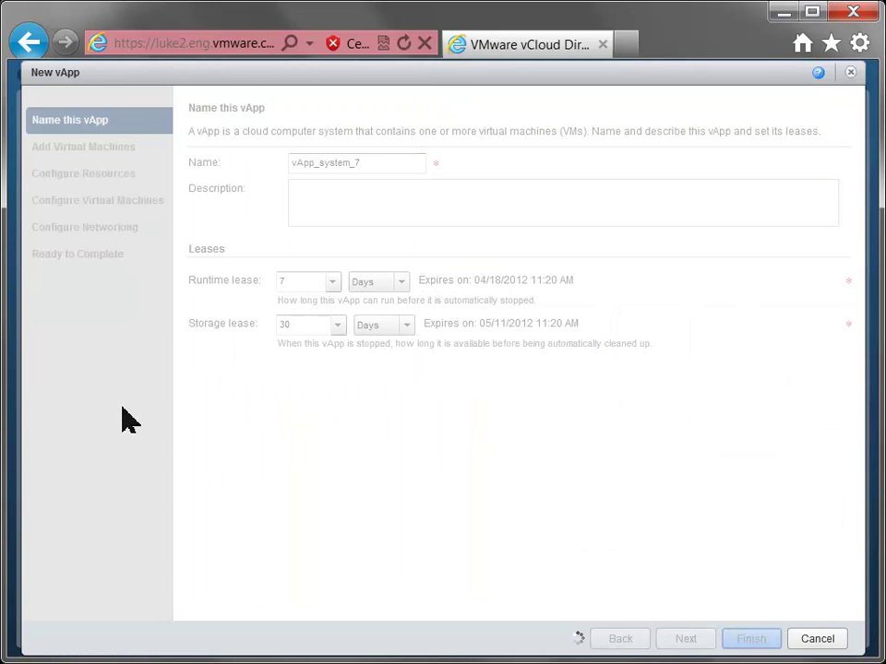
left_click(388, 164)
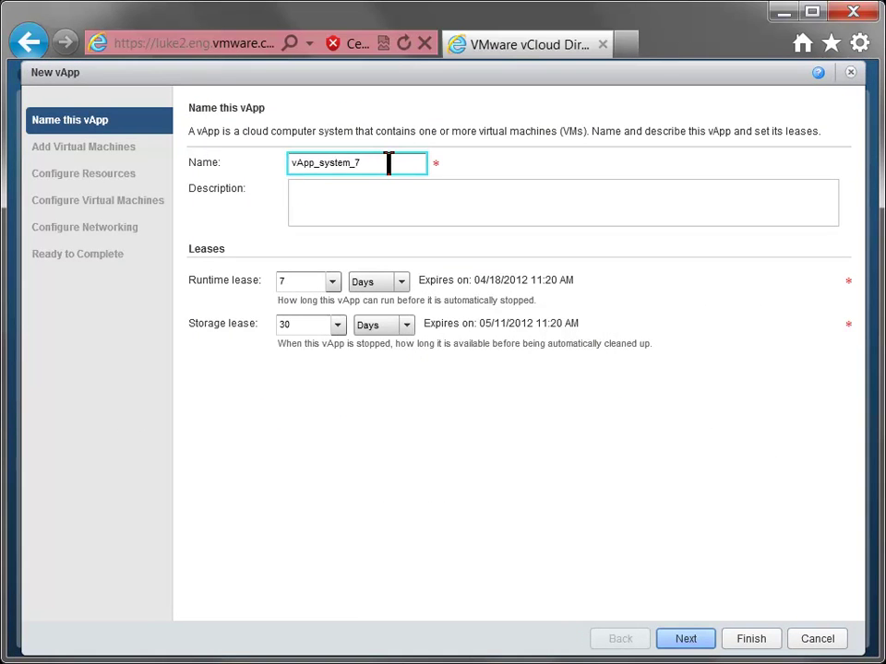
left_click_drag(388, 163, 240, 167)
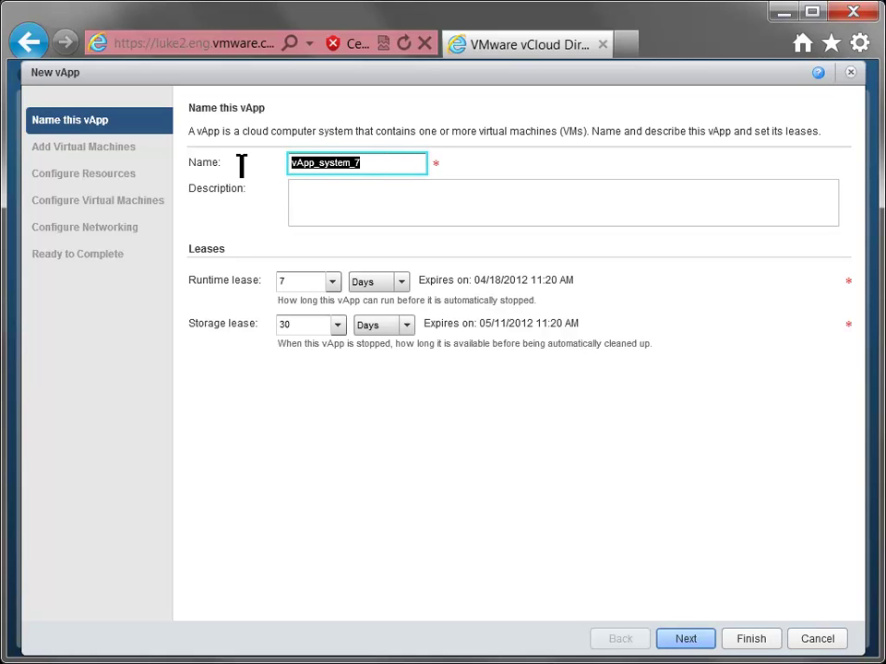
type("dev env 1")
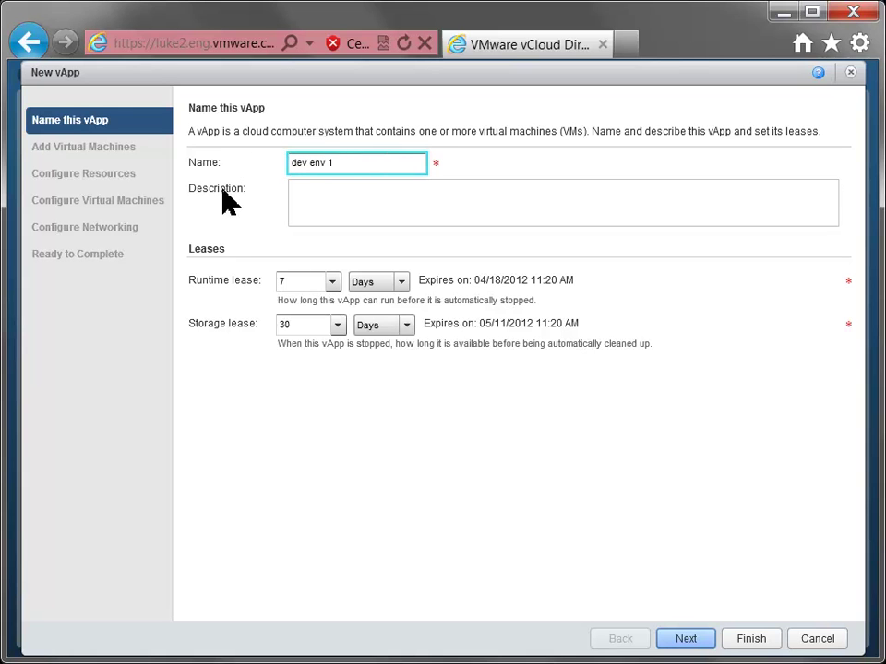
left_click(685, 639)
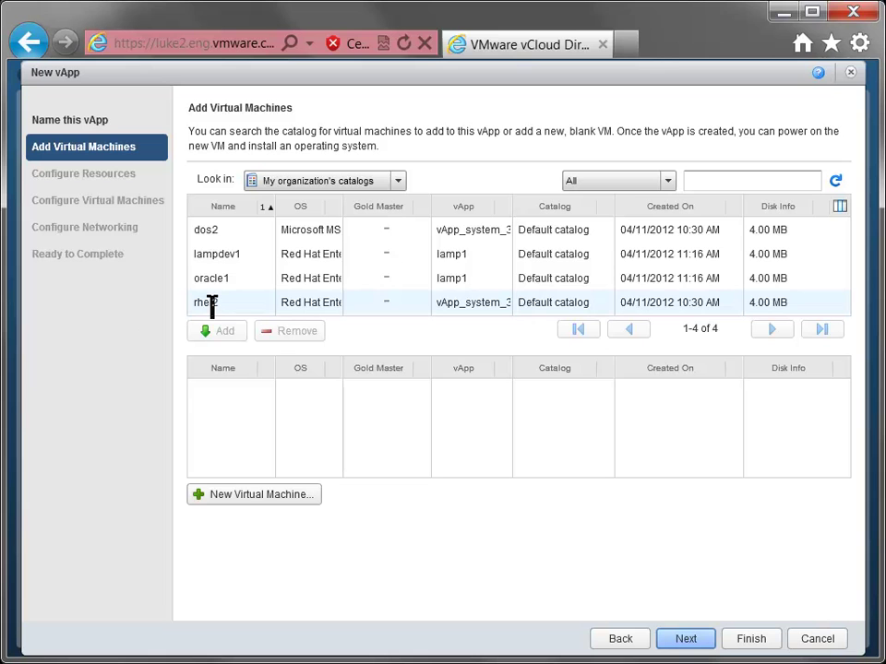
Step: Add the lampdev1 and oracle1 virtual machines to the new vApp
left_click(218, 254)
left_click(212, 330)
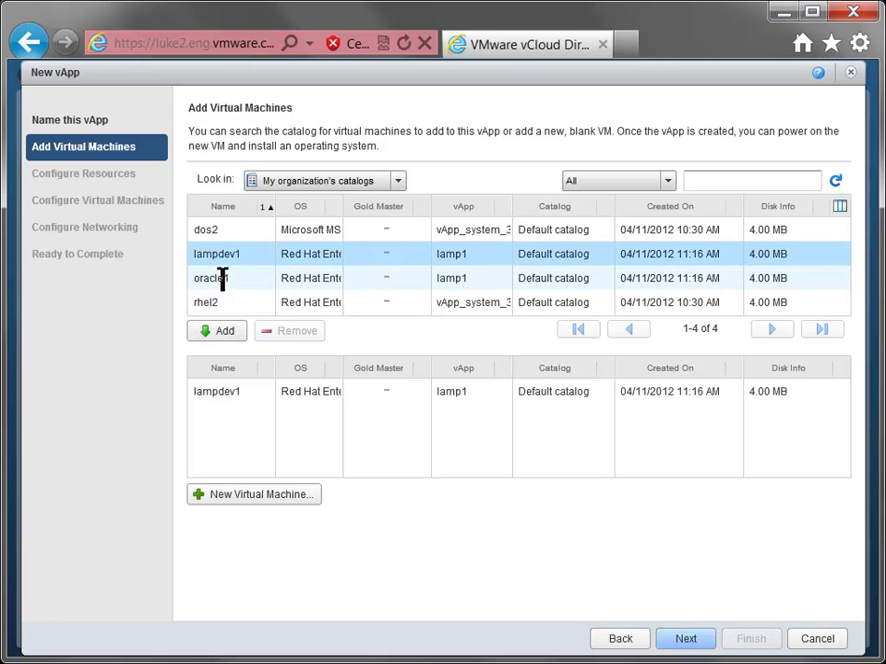
left_click(223, 278)
left_click(205, 330)
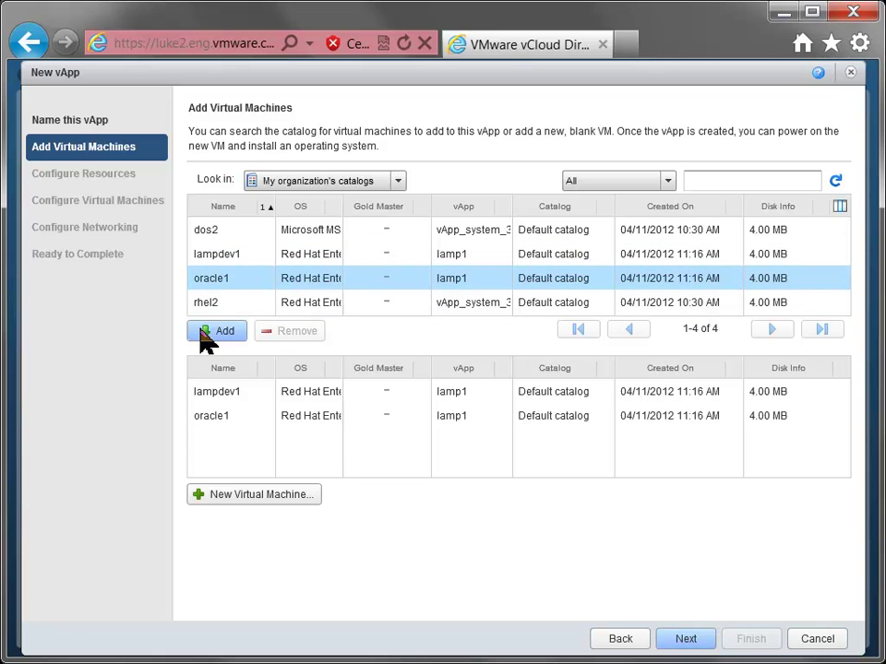
Step: Connect both lampdev1 and oracle1 to the orgnet1 network
left_click(686, 639)
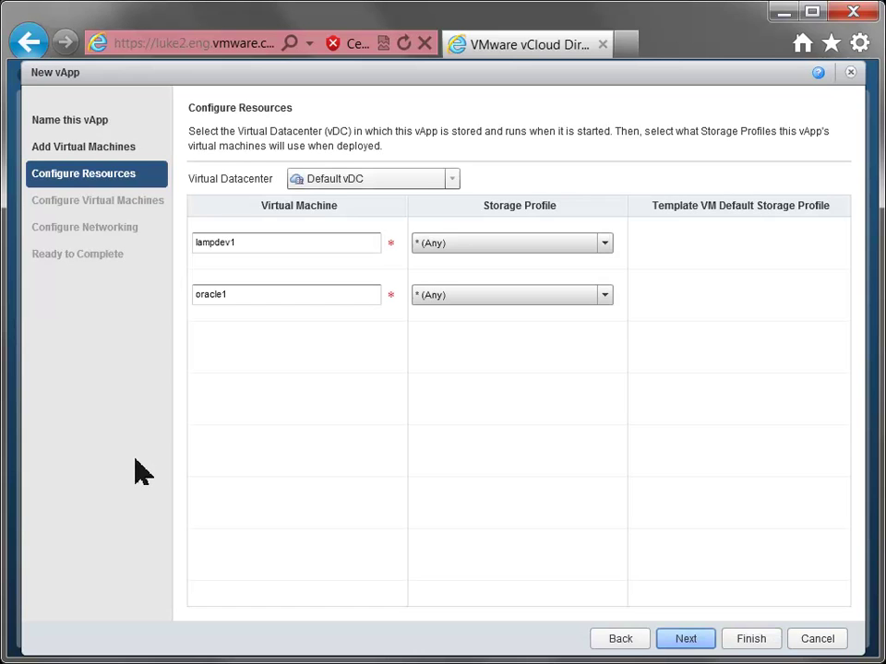
left_click(692, 640)
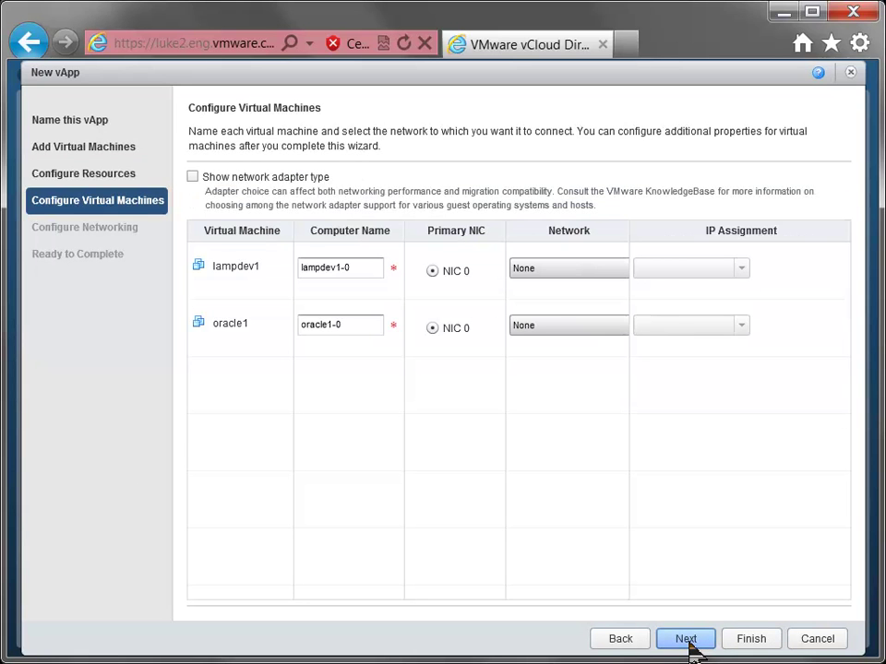
left_click(569, 267)
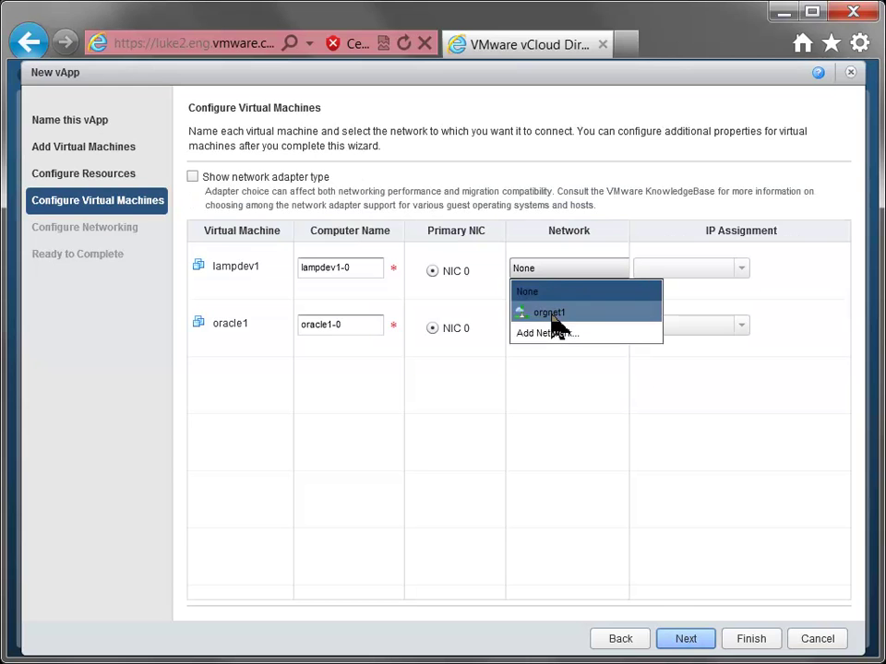
left_click(551, 314)
left_click(553, 327)
left_click(550, 370)
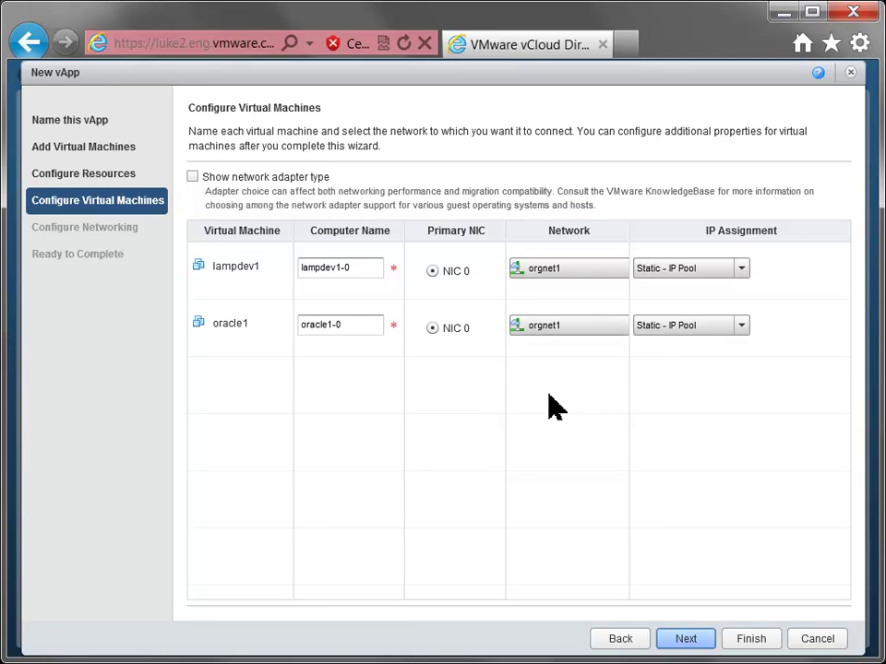
Step: Skip through networking and review, and finish creating the dev env 1 vApp
left_click(683, 641)
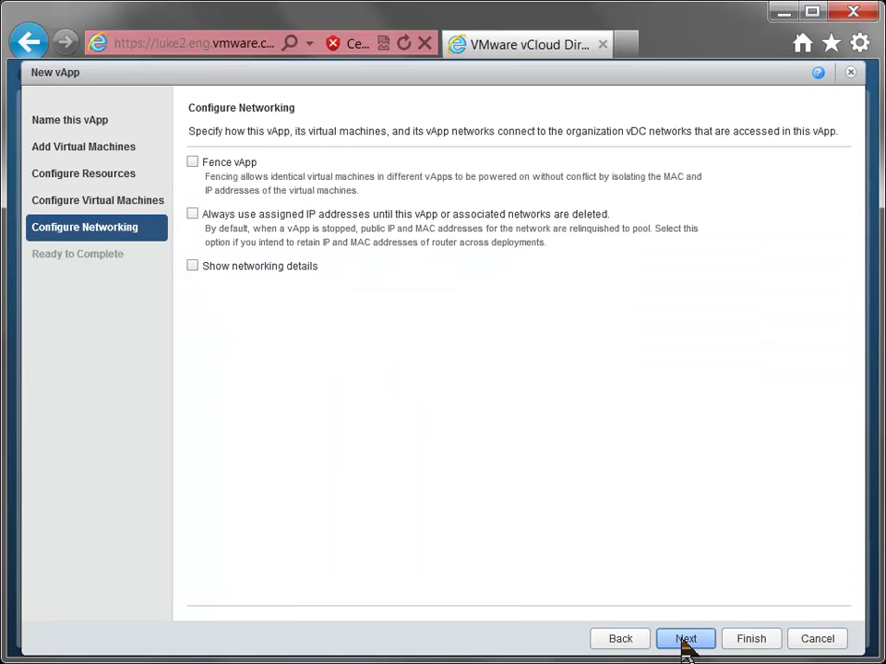
left_click(684, 641)
left_click(748, 640)
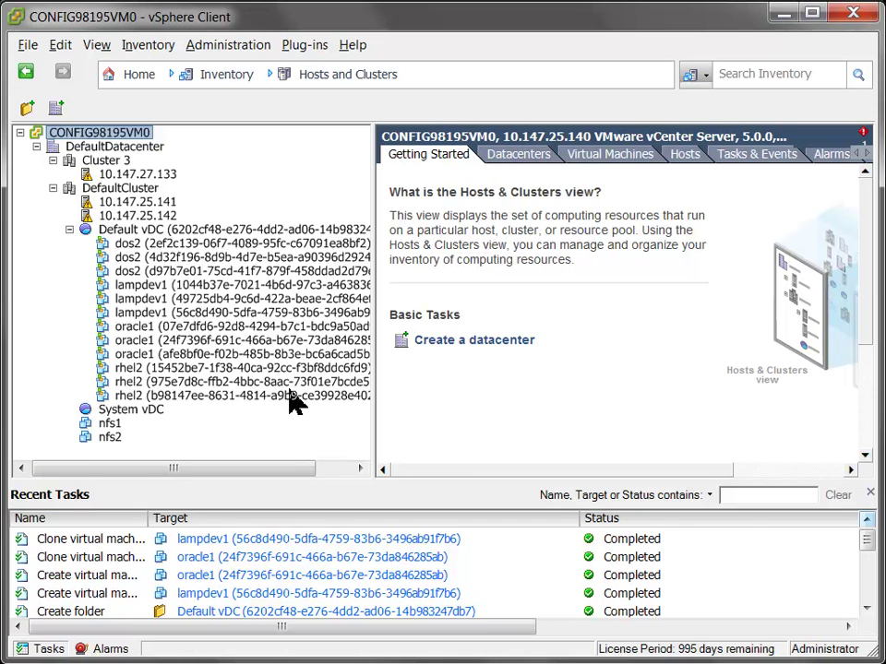
Step: After checking the lampdev1 and oracle1 clones in vSphere Client, return to vCloud Director
key("alt+Tab")
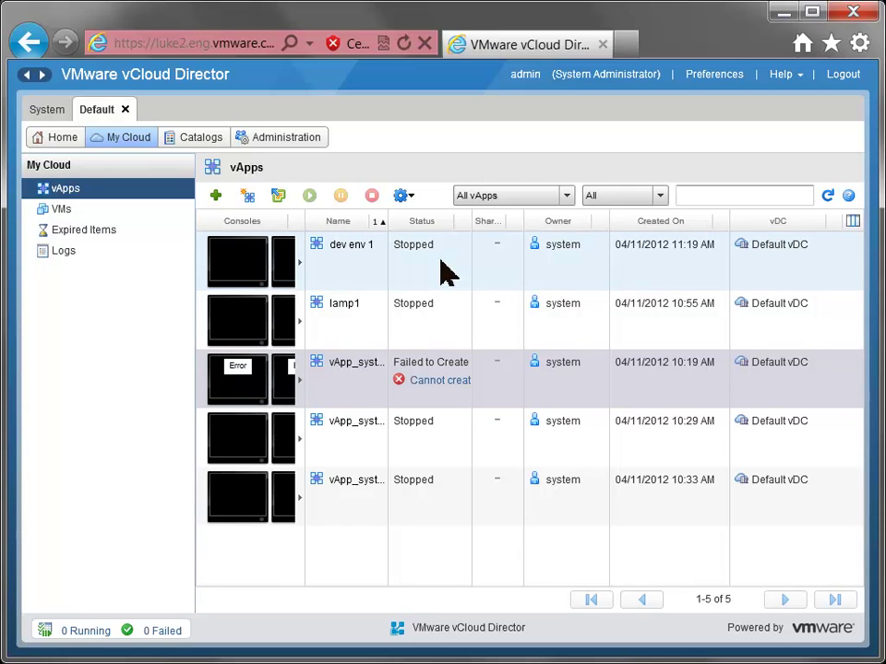
Step: Select the Stopped dev env 1 vApp and cross-check it against vSphere Client
left_click(367, 280)
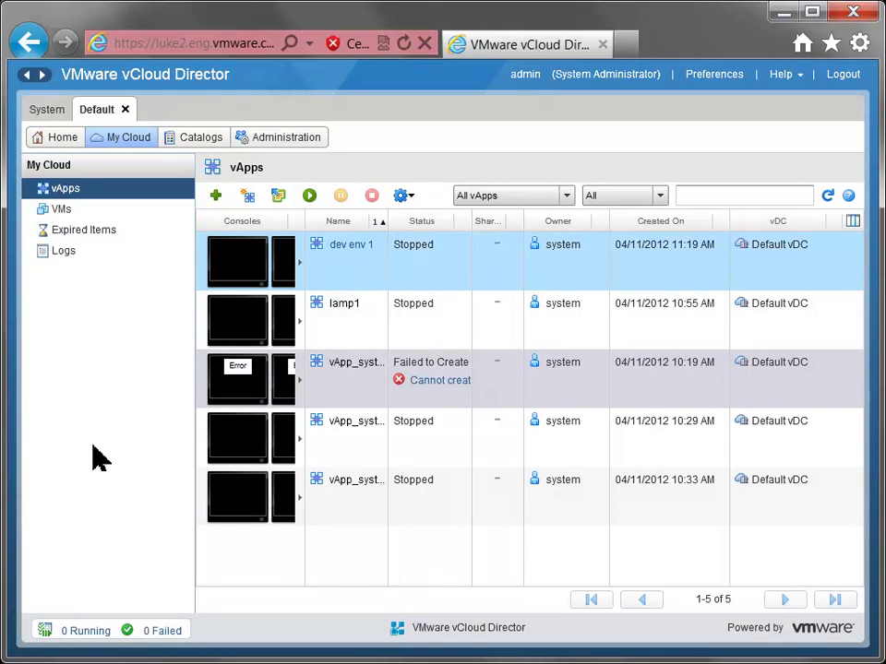
key("alt+Tab")
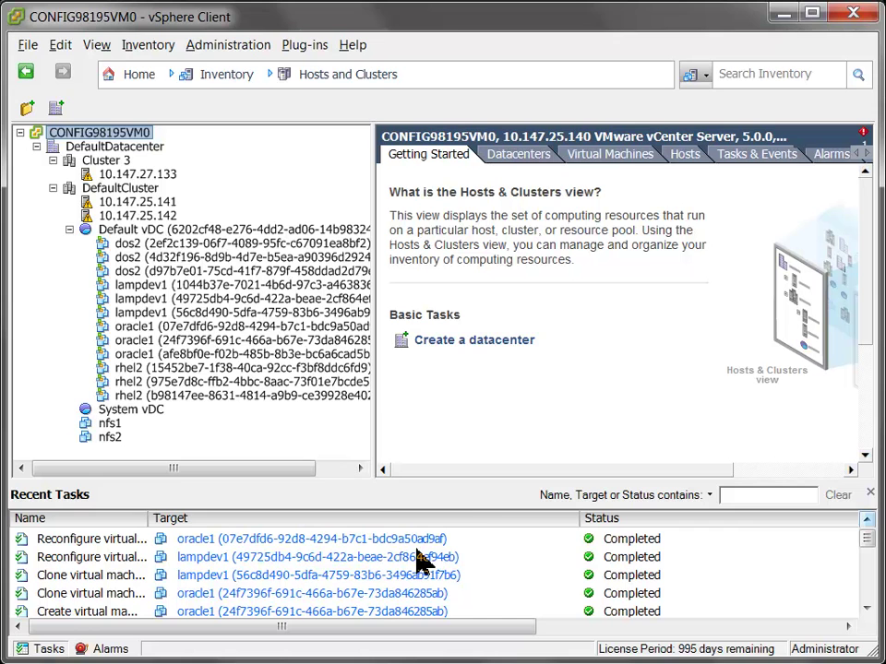
key("alt+Tab")
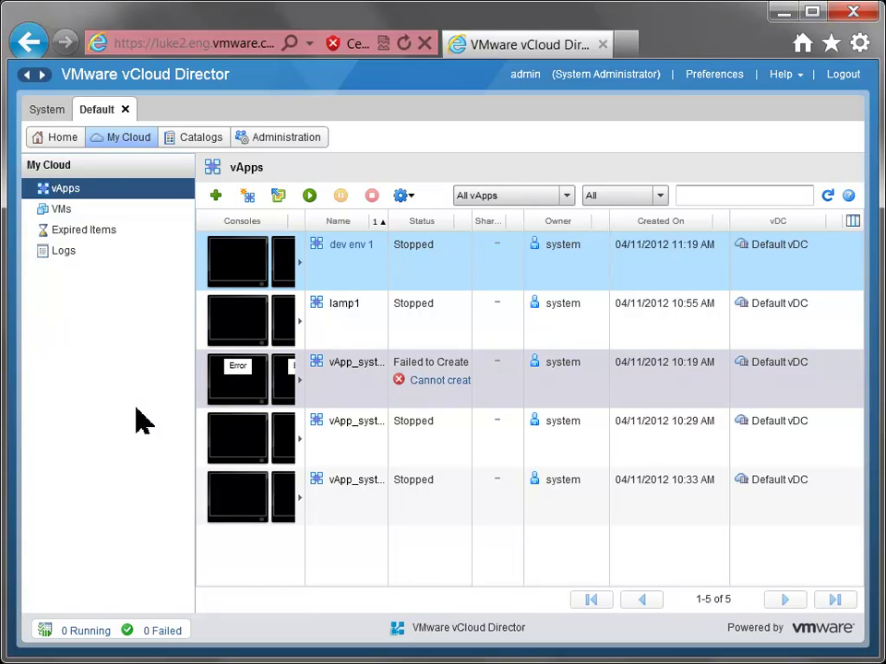
Step: Review provider vDCs, external networks and network pools under Manage & Monitor, then close the browser
left_click(47, 110)
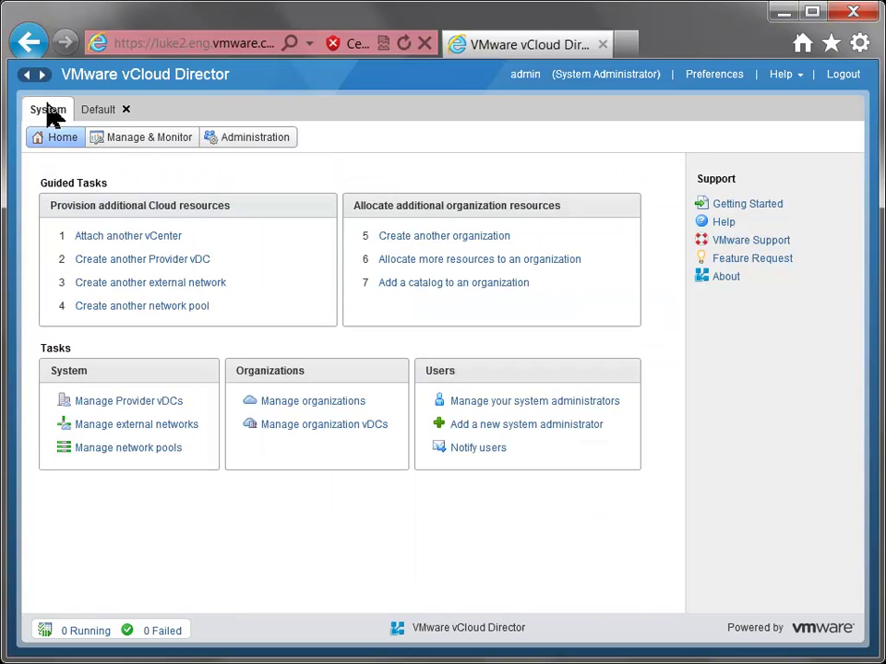
left_click(149, 141)
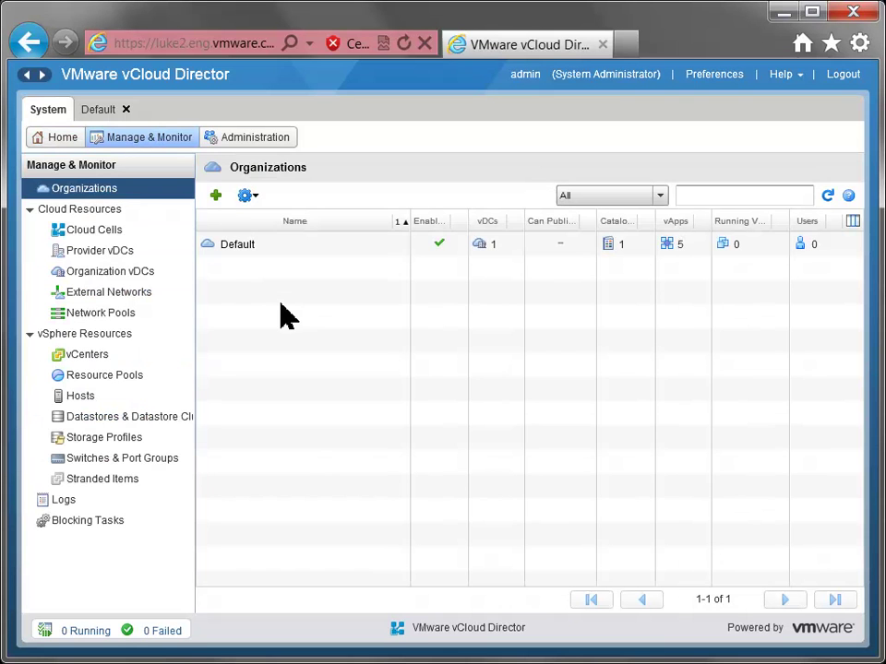
left_click(104, 255)
left_click(106, 257)
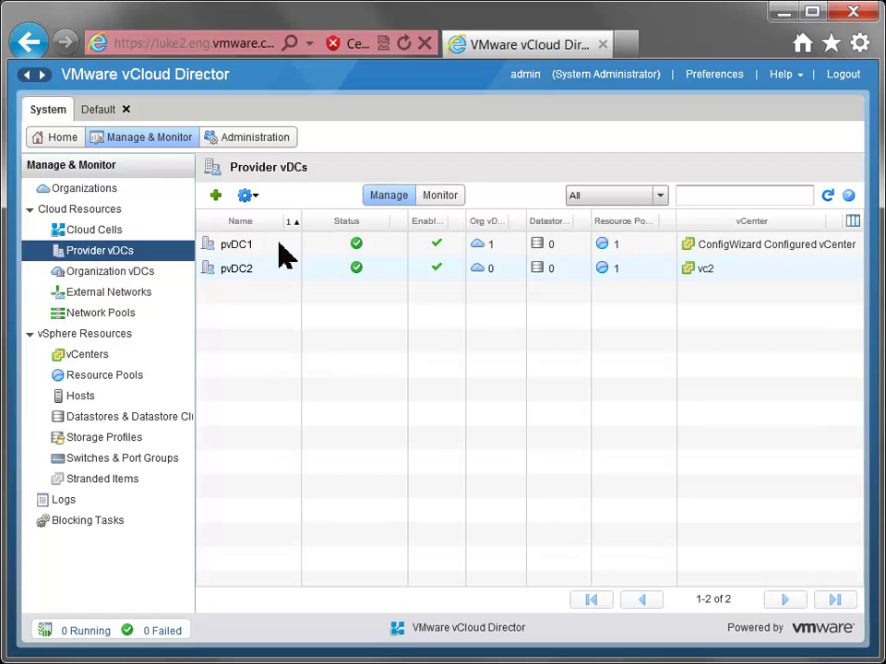
left_click(95, 301)
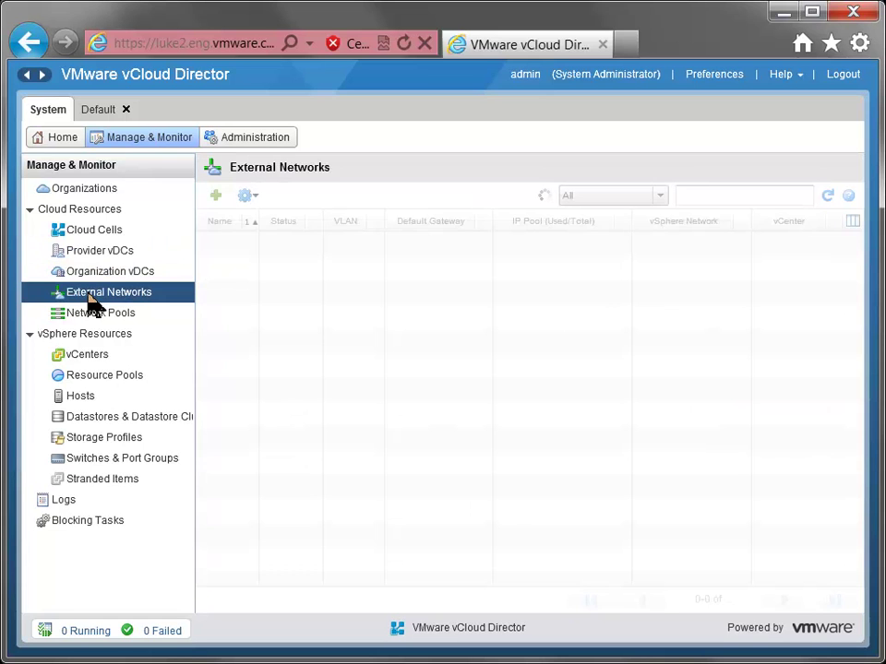
left_click(110, 315)
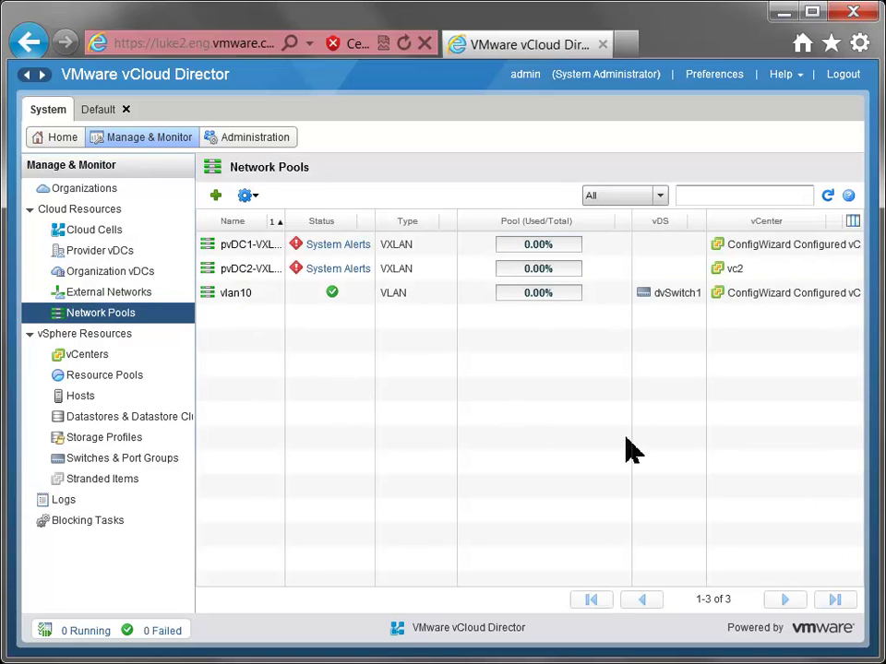
left_click(852, 13)
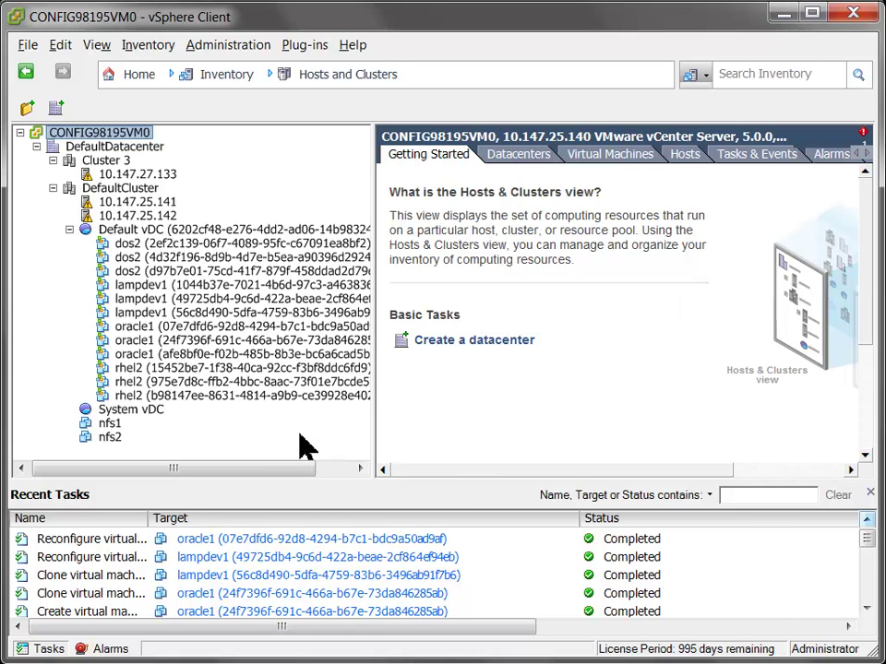
Step: Launch cloudcleaner.jar from the CloudCleaner folder, cancel its credentials prompt, and reposition the window
key("alt+Tab")
key("alt+Tab")
key("alt+shift+Tab")
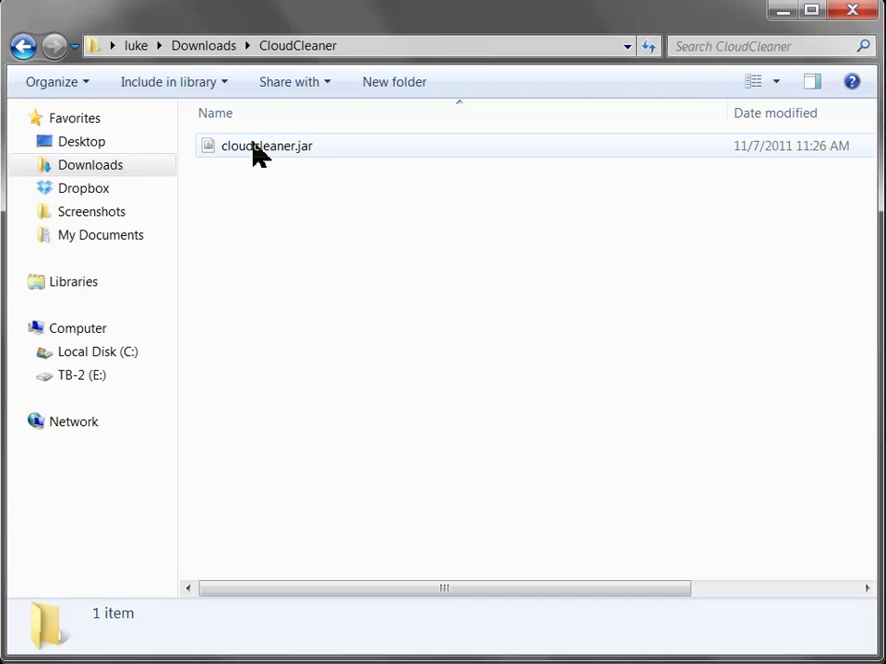
double_click(256, 157)
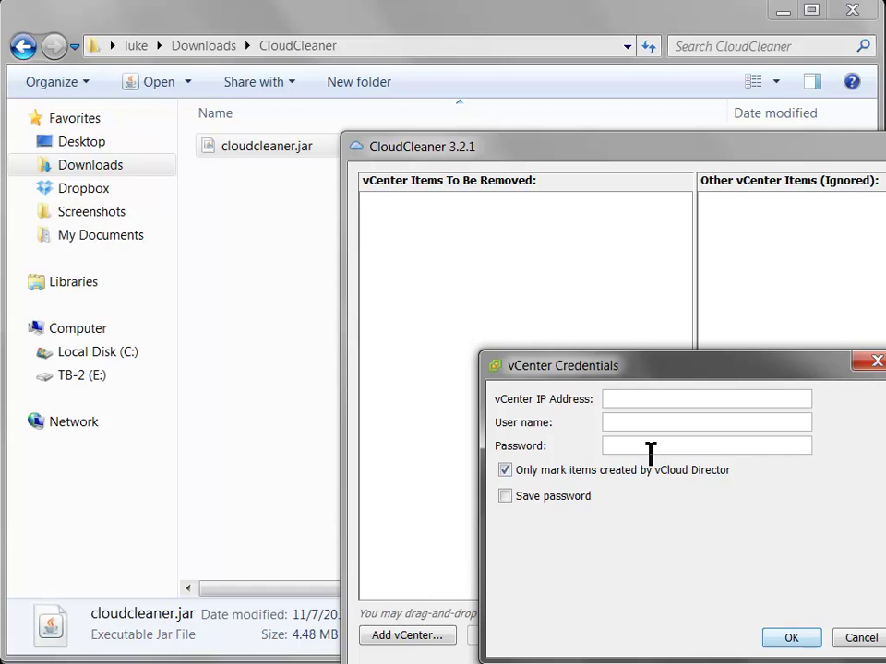
left_click(858, 639)
left_click_drag(738, 147, 506, 36)
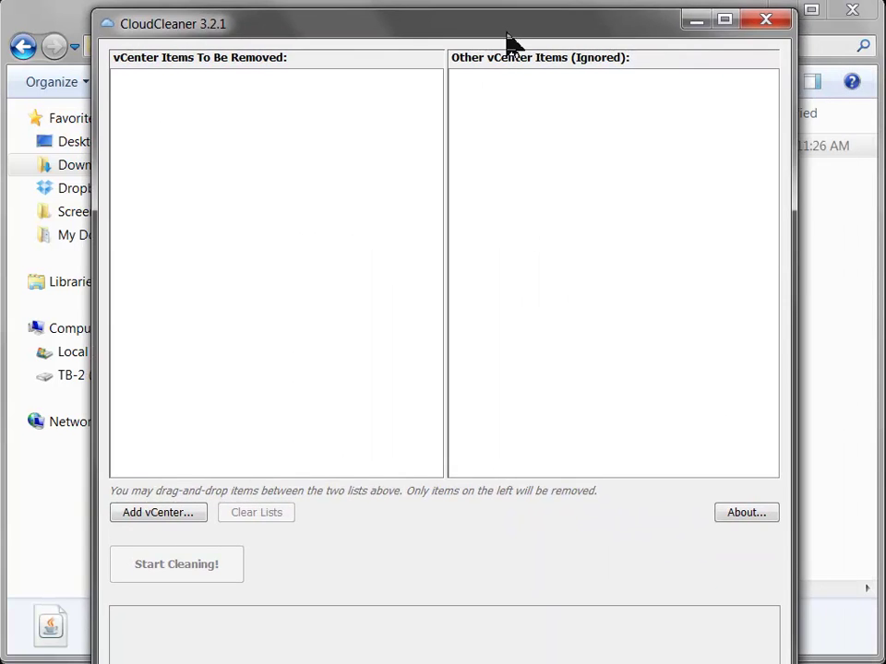
Step: Close CloudCleaner, then move into Downloads\CloudCleaner in Command Prompt and list its contents
left_click(764, 22)
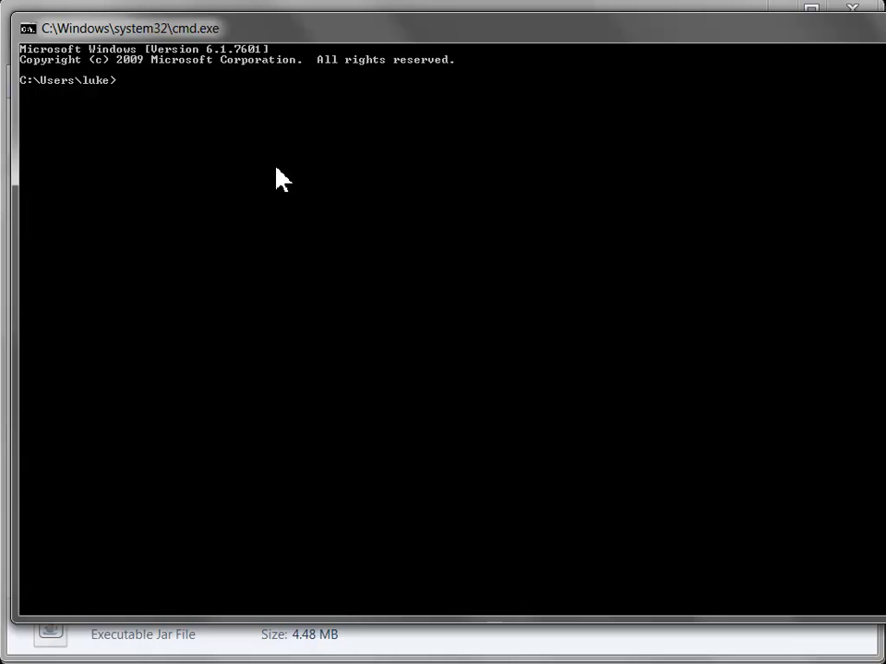
type("downloads")
key("Return")
type("cd clou")
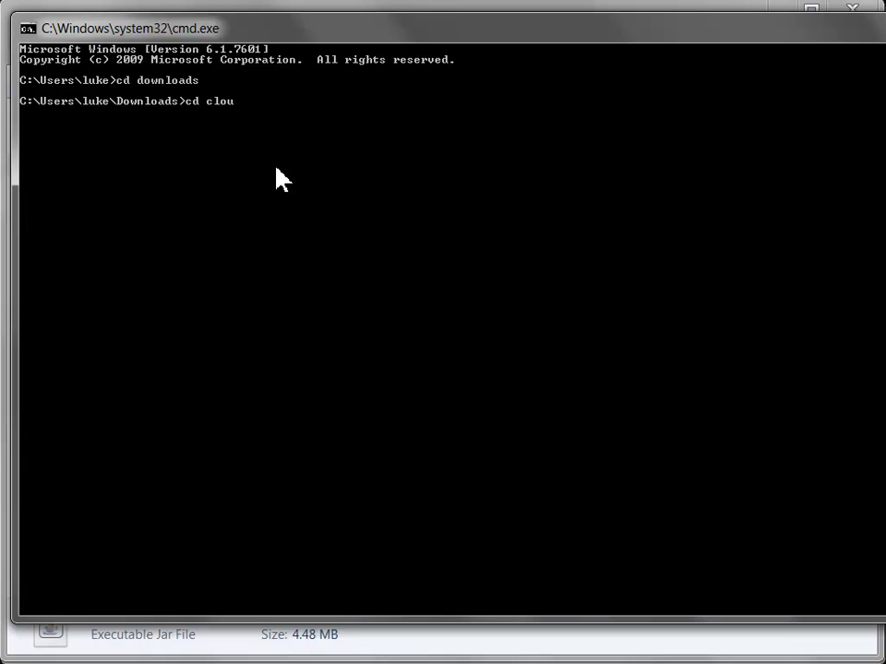
key("Tab")
key("Return")
type("dir")
key("Return")
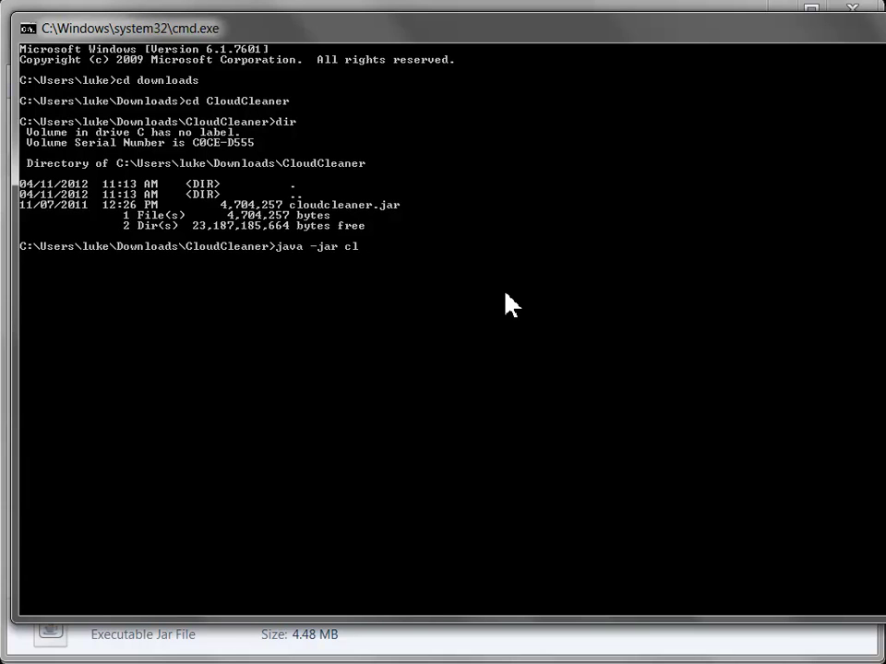
Step: Test-launch cloudcleaner.jar, rerun it with --help to view usage, then exit Command Prompt
type("oudcleaner.jar")
key("Return")
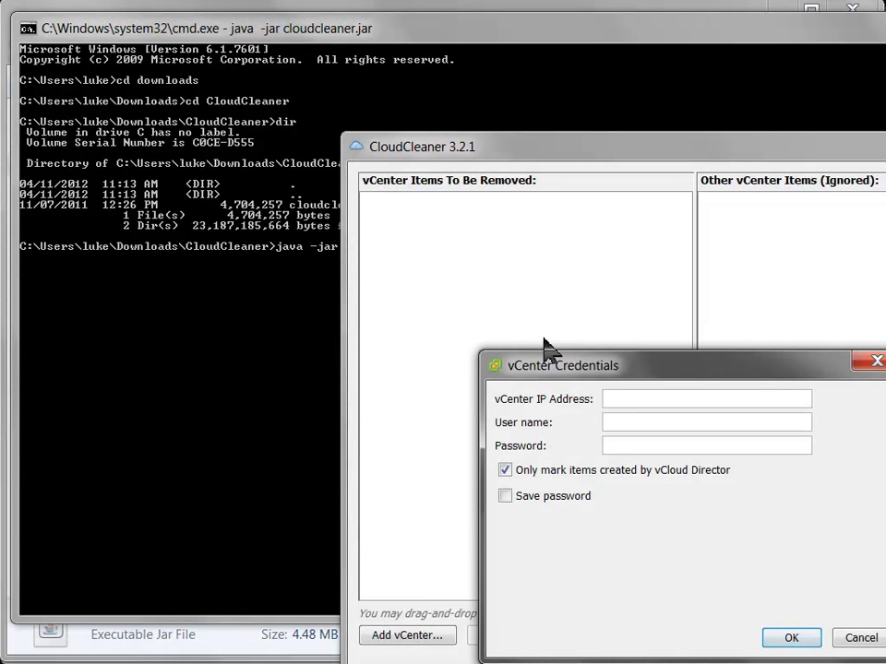
left_click(867, 360)
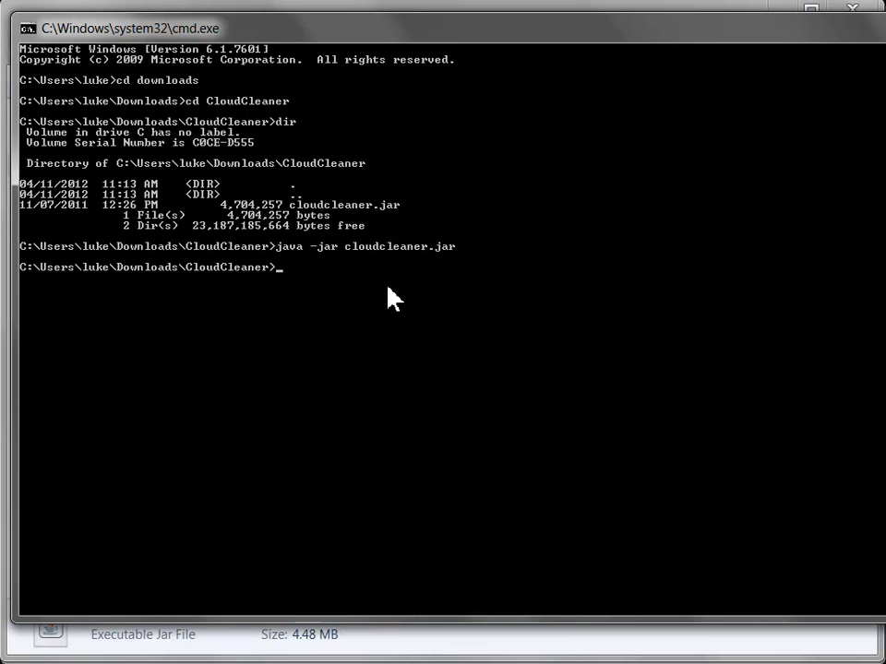
key("Up")
type("--he")
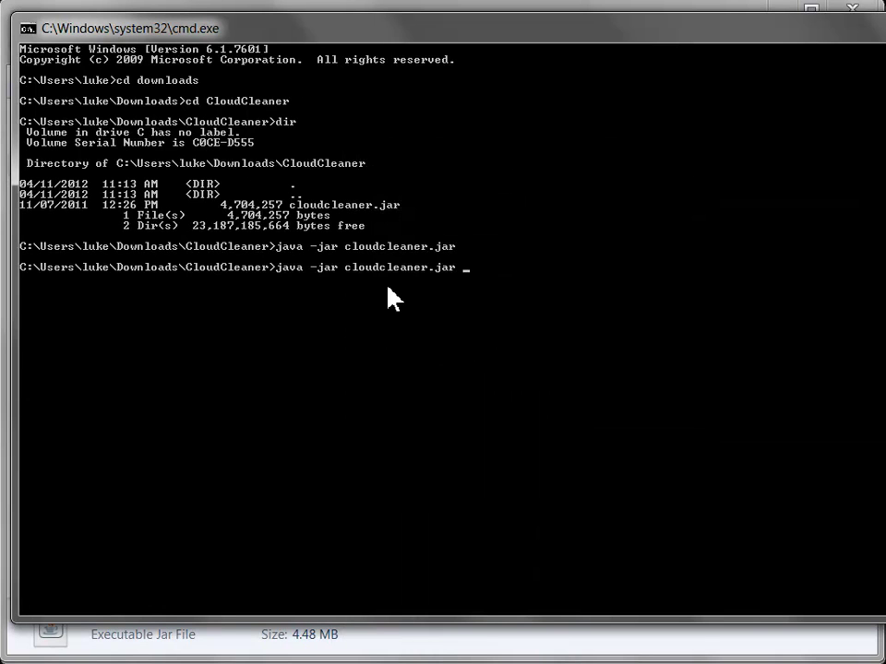
type("lp")
key("Return")
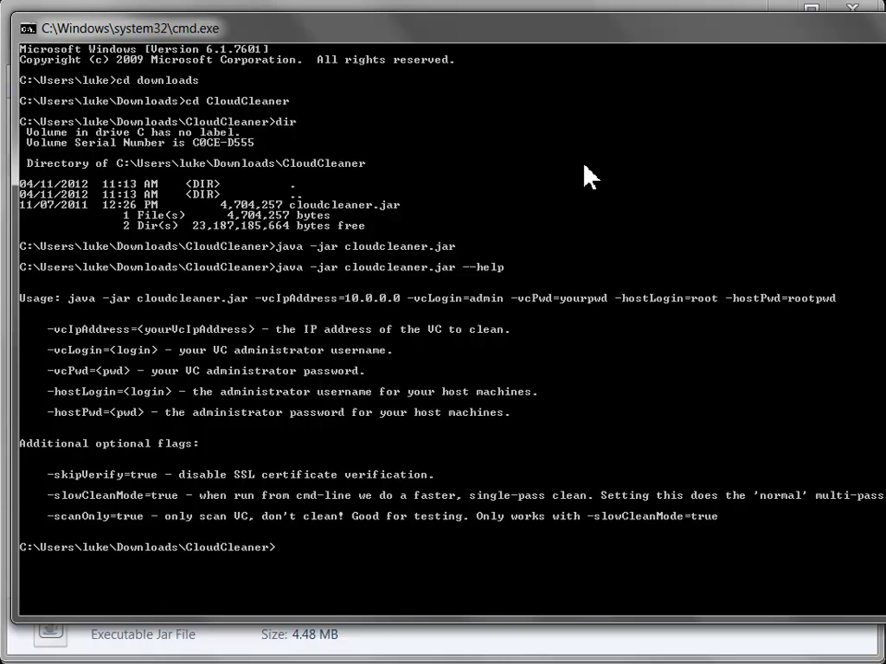
type("exit")
key("Return")
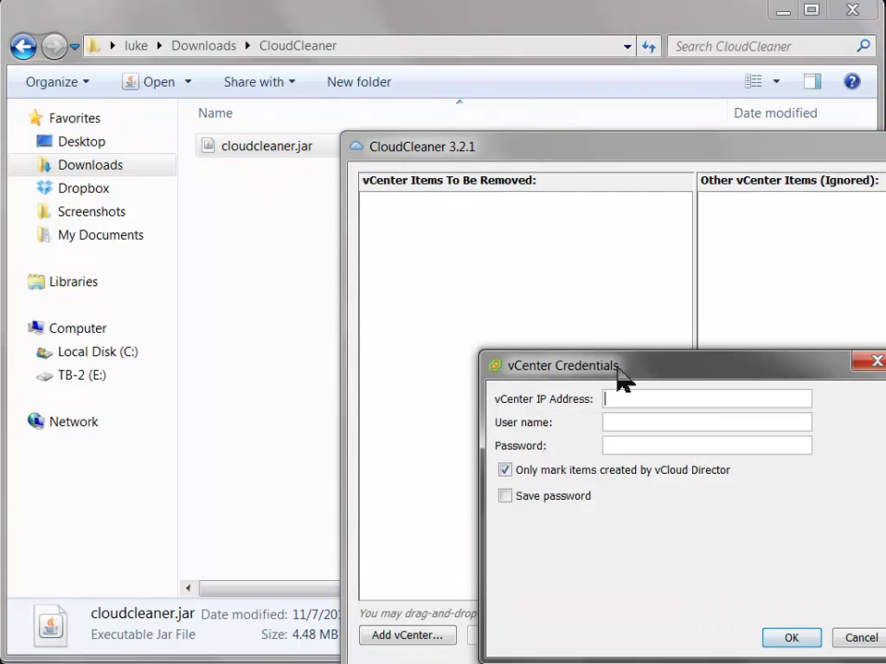
Step: Check the vCenter IP in vSphere Client and enter 10.147.25.140 with administrator credentials
left_click_drag(619, 375, 508, 295)
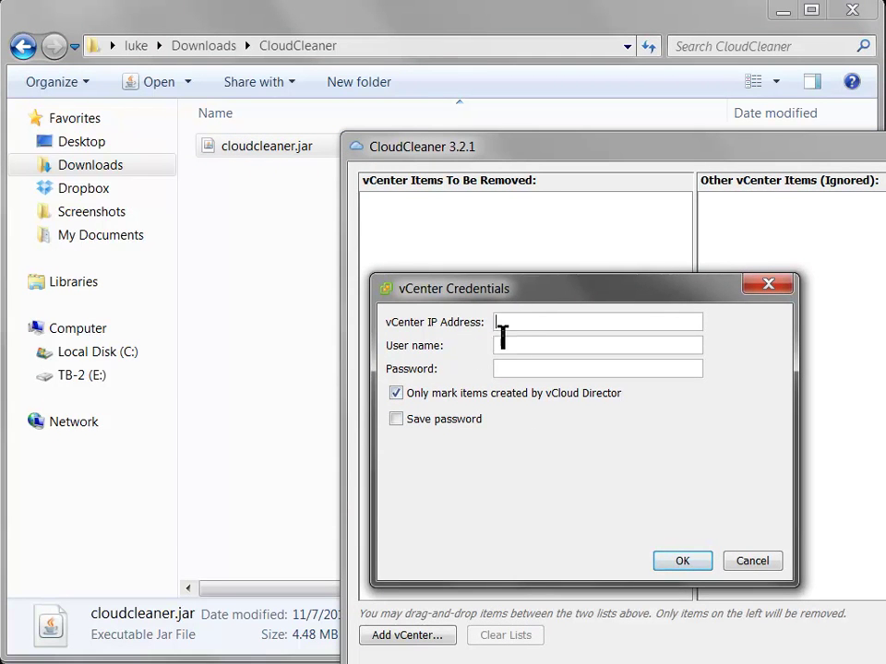
key("alt+Tab")
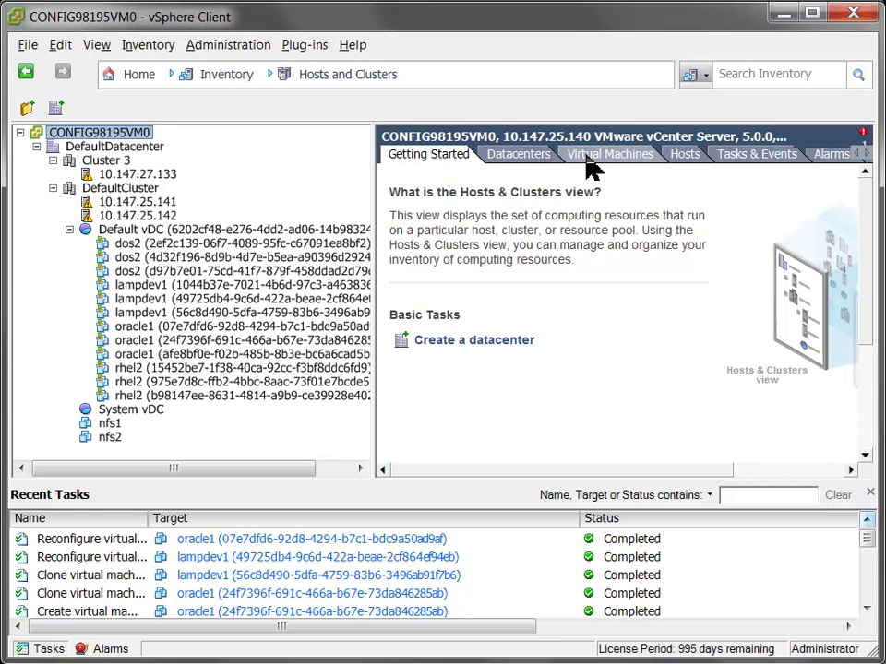
key("alt+Tab")
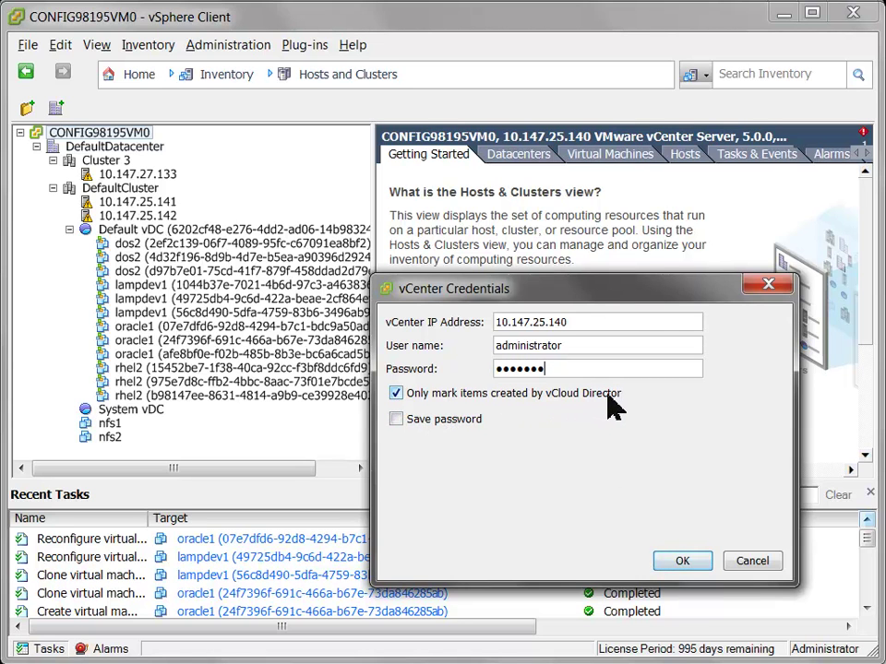
Step: Save the password, submit the credentials, and accept the scan notice and unvalidated SSL certificate
left_click(397, 421)
left_click(682, 561)
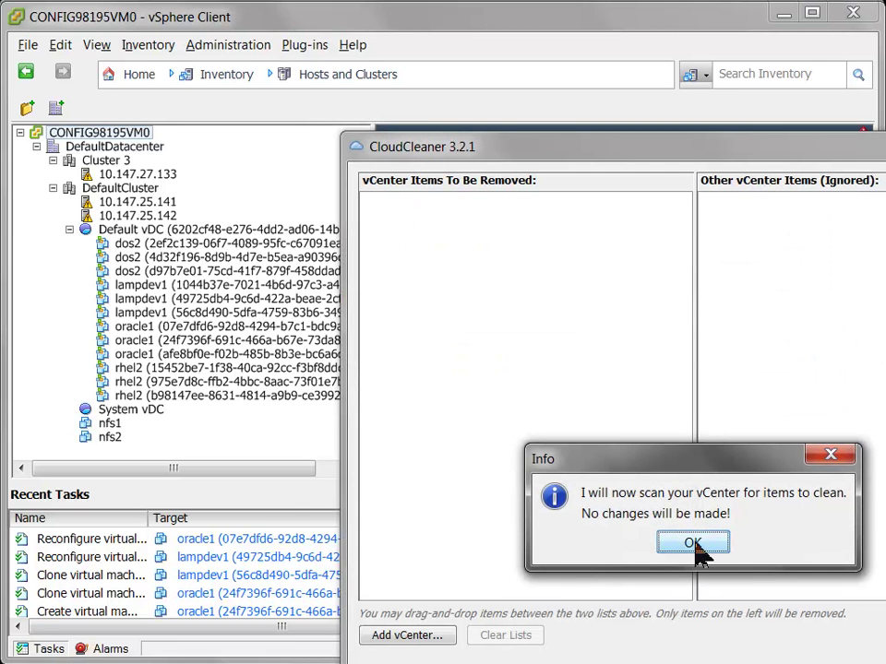
left_click_drag(653, 455, 580, 385)
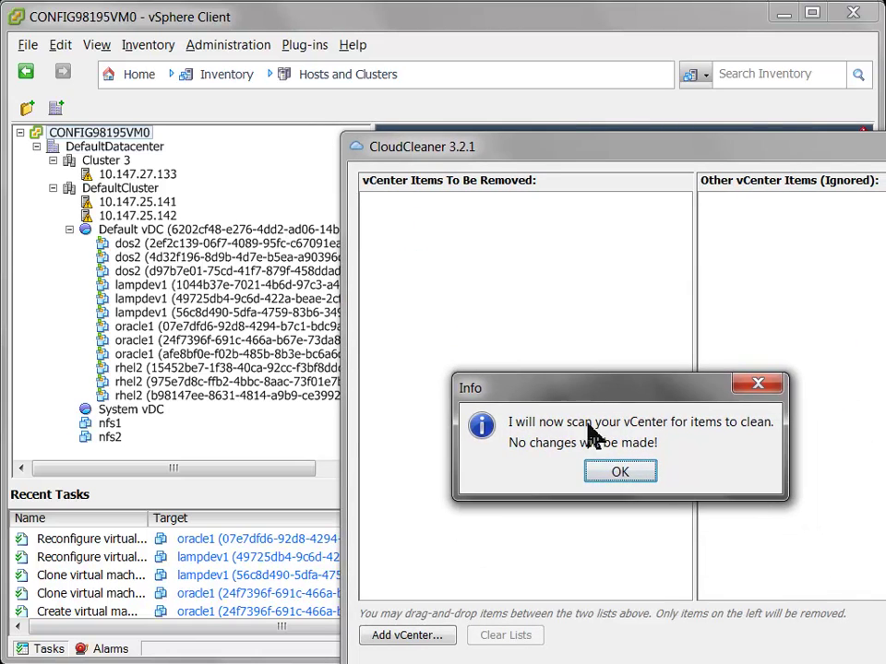
left_click(627, 475)
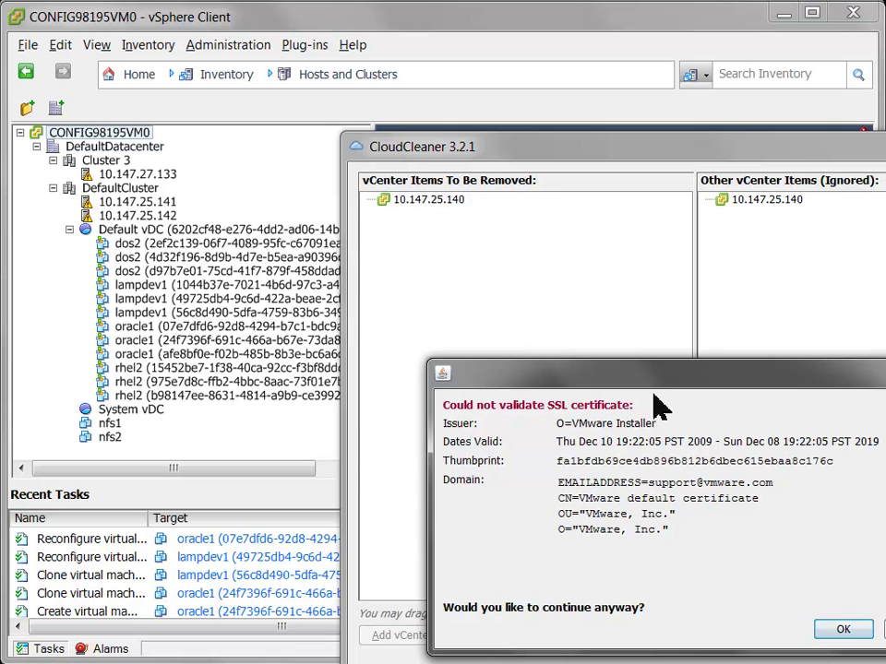
left_click_drag(690, 378, 586, 310)
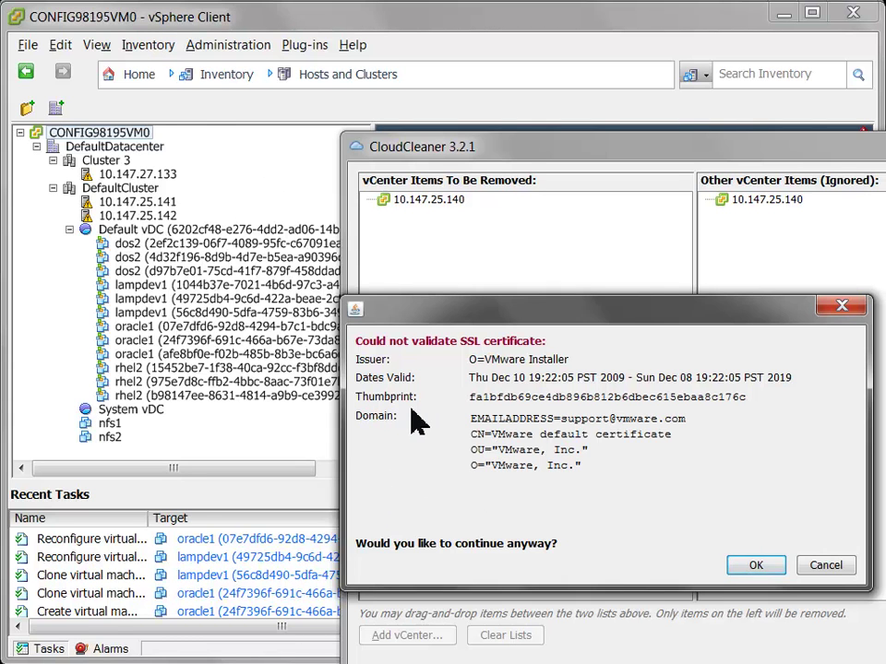
left_click(753, 567)
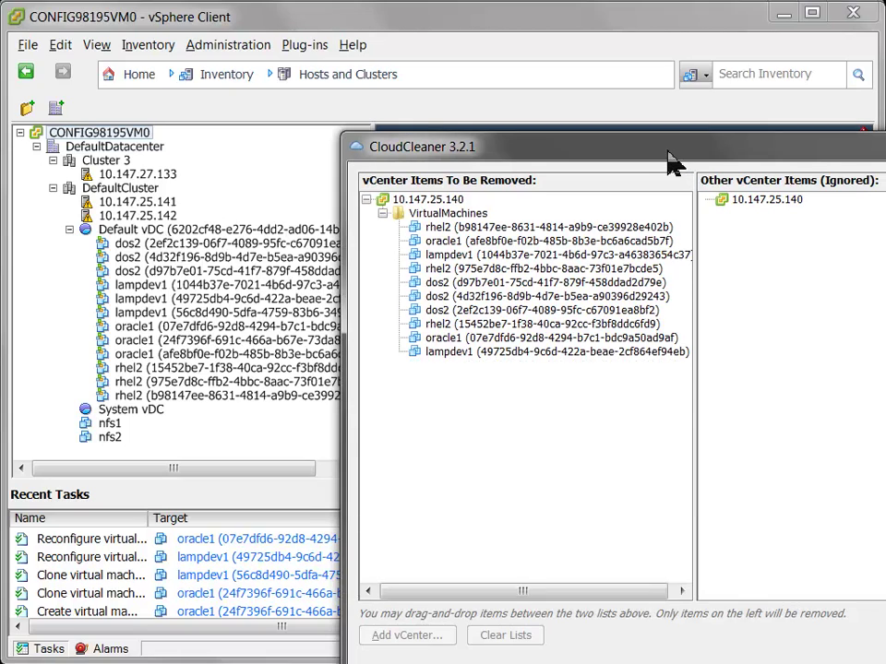
Step: Reposition and shorten the CloudCleaner window, then scroll through the 10.147.25.140 removal list after Success!
left_click_drag(668, 154, 439, 37)
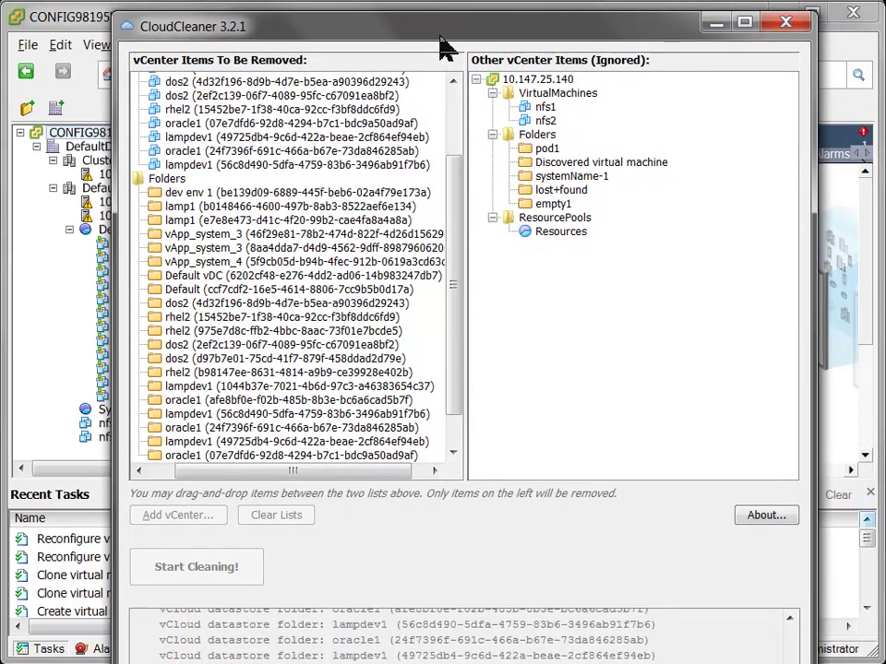
left_click_drag(441, 46, 413, 39)
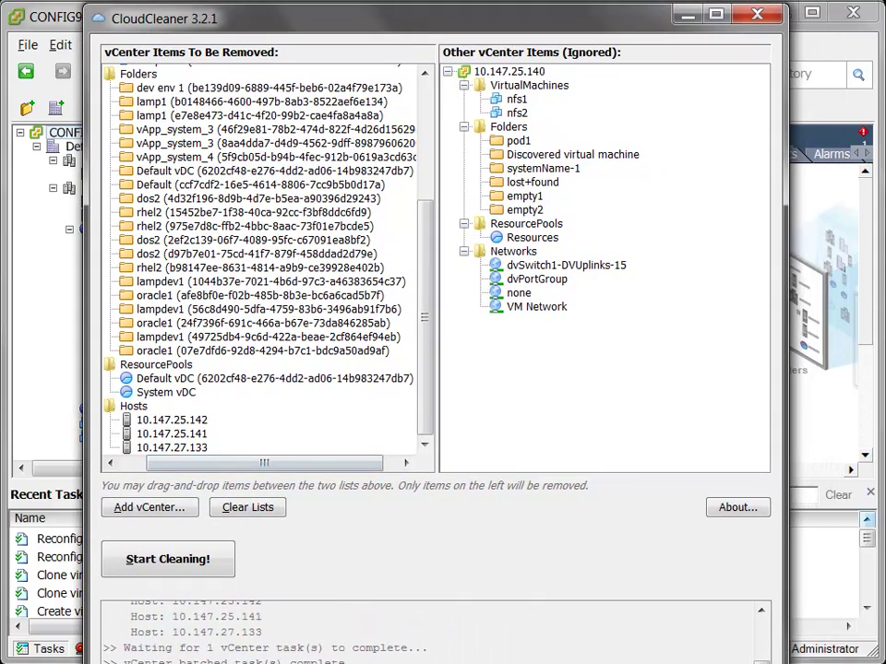
left_click_drag(297, 663, 298, 654)
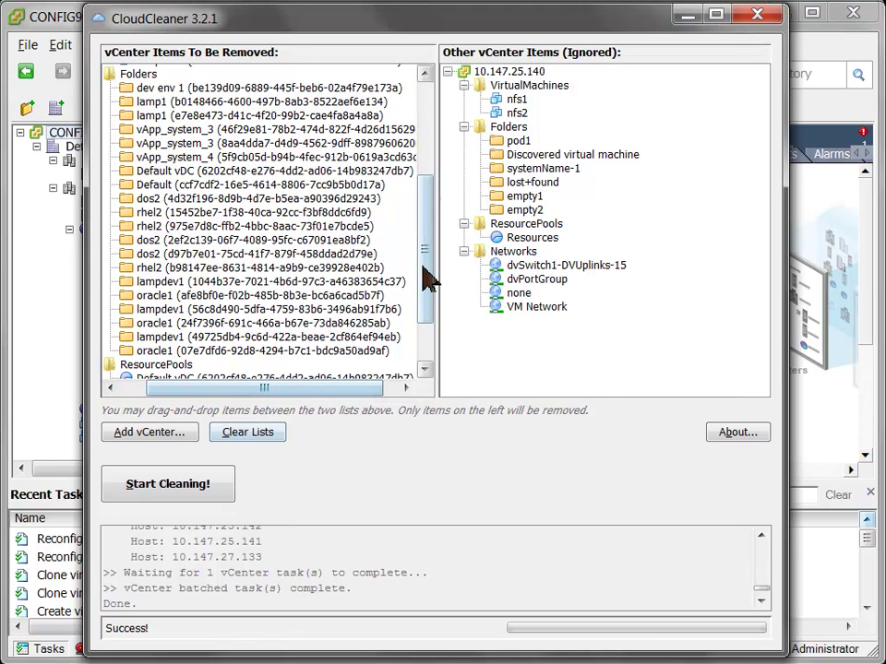
left_click_drag(425, 274, 334, 109)
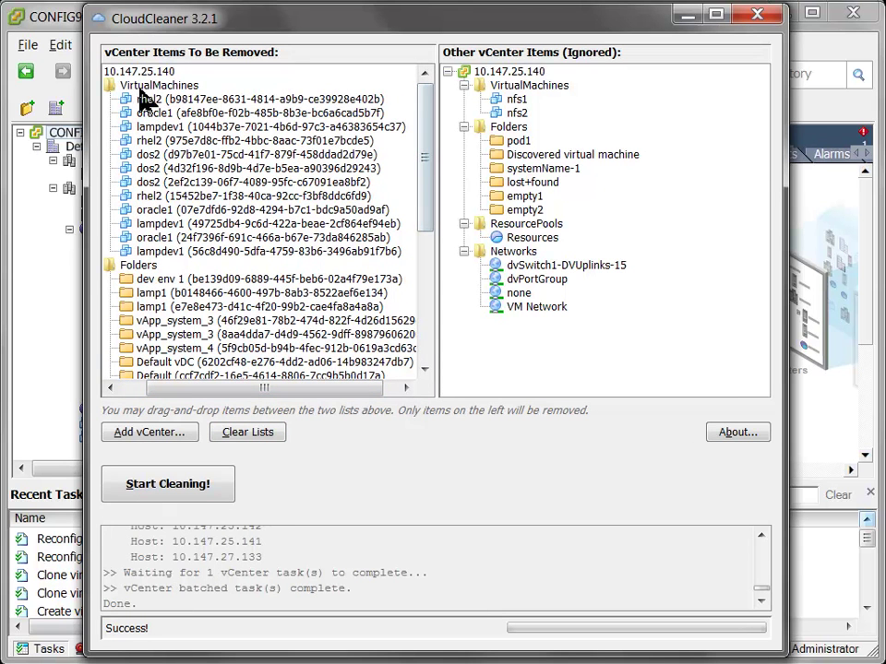
left_click(126, 388)
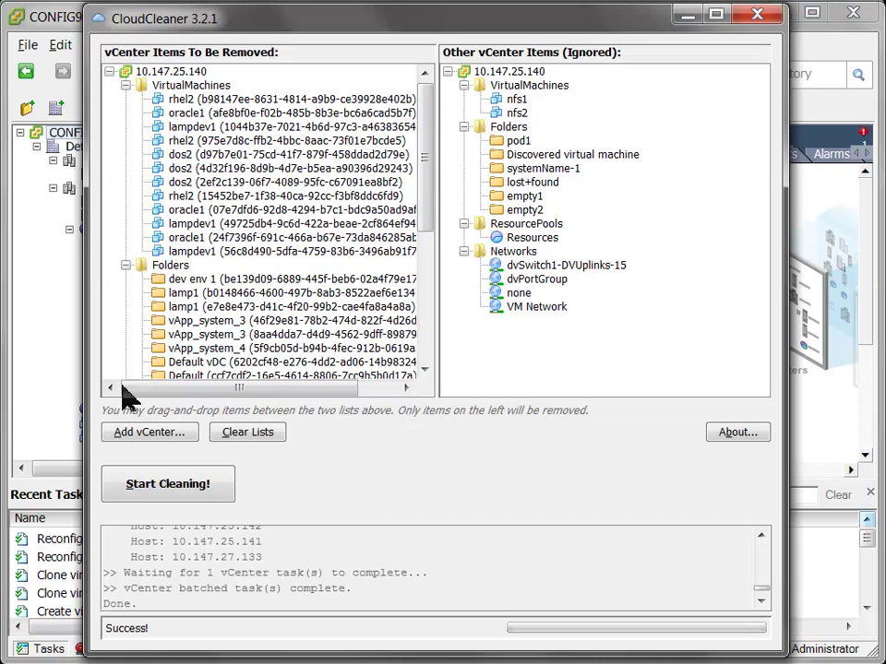
left_click_drag(427, 148, 434, 300)
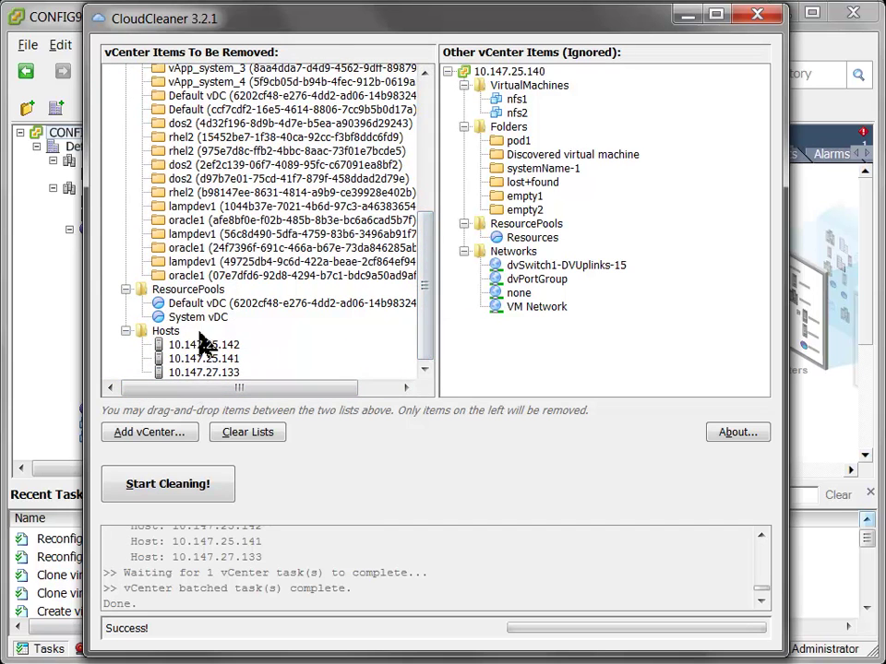
scroll(430, 277, "up", 6)
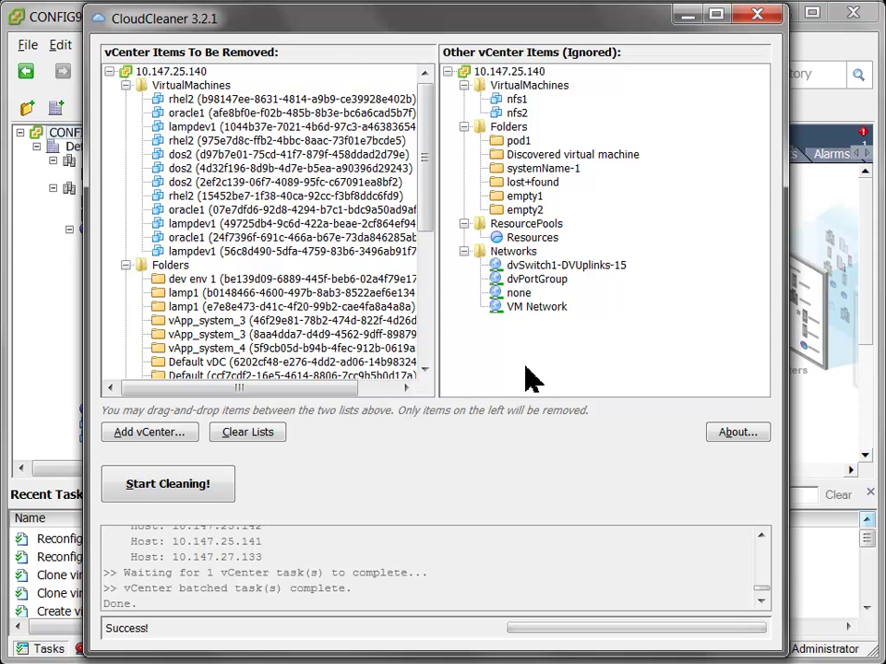
Step: Check the nfs1 and nfs2 virtual machines in the vSphere Client inventory
left_click_drag(283, 23, 349, 28)
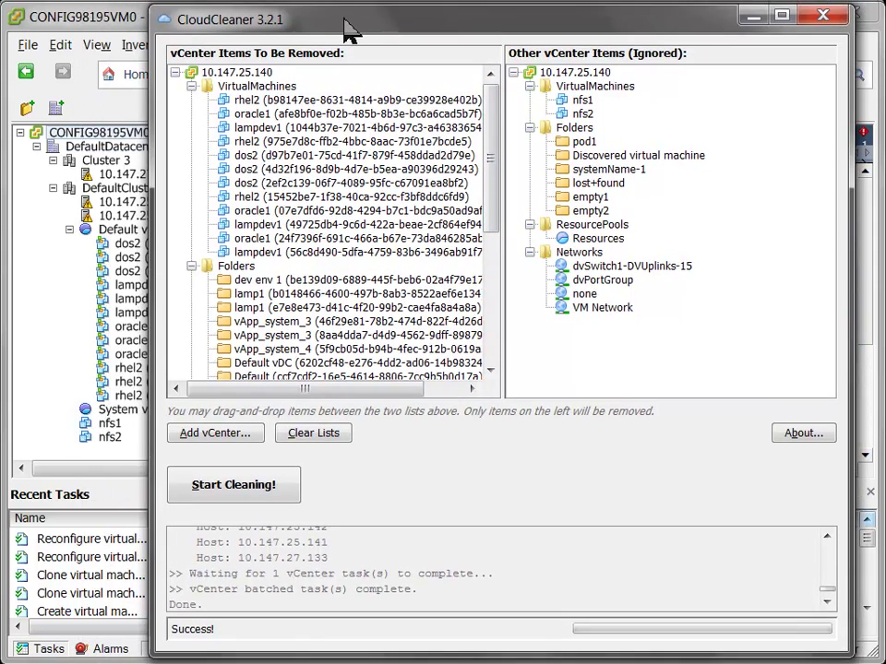
left_click(97, 19)
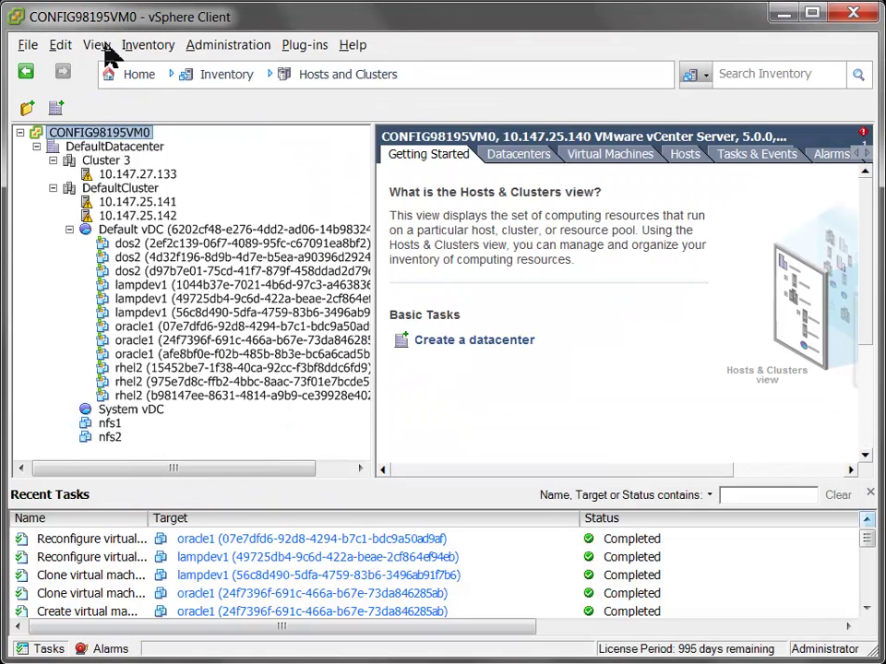
left_click(109, 424)
left_click(113, 439)
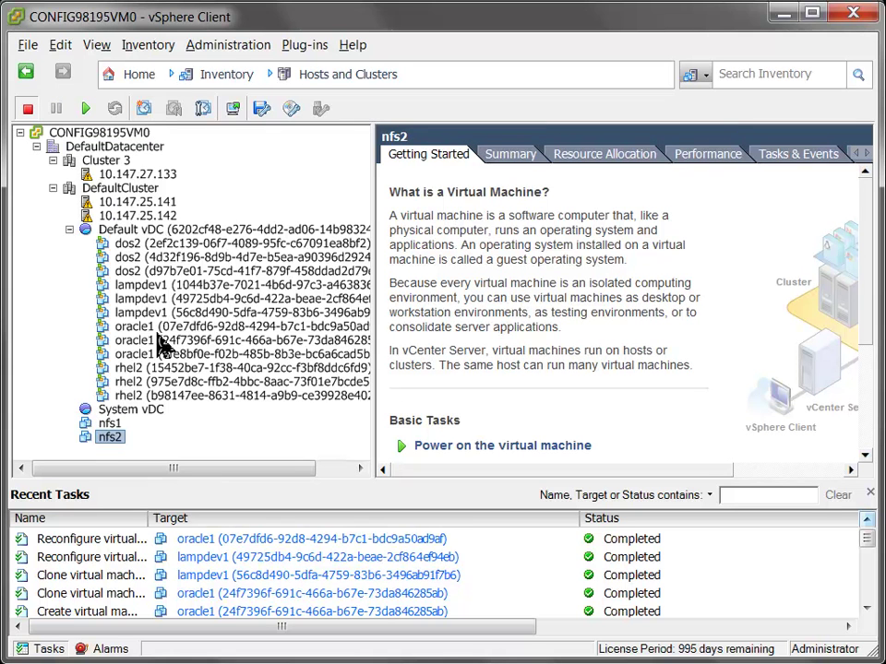
Step: Drag the systemName-1 folder from the Ignored tree onto the vCenter Items To Be Removed tree
key("alt+Tab")
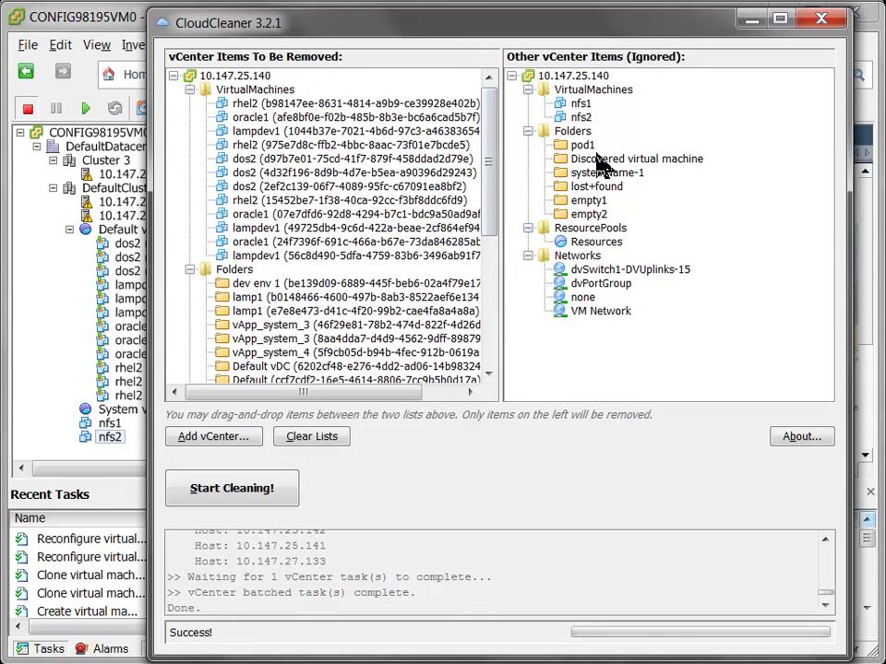
left_click(581, 119)
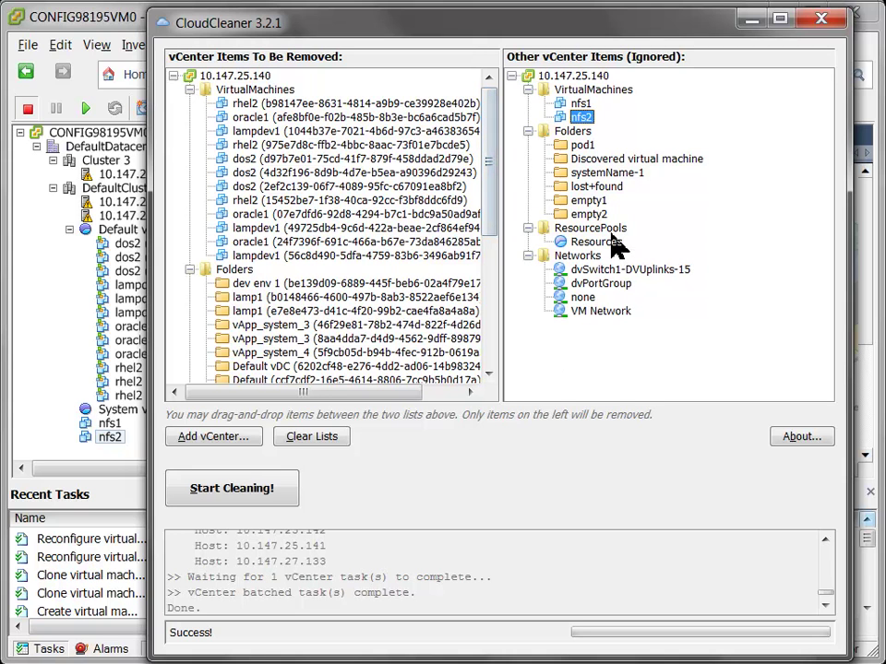
left_click(608, 173)
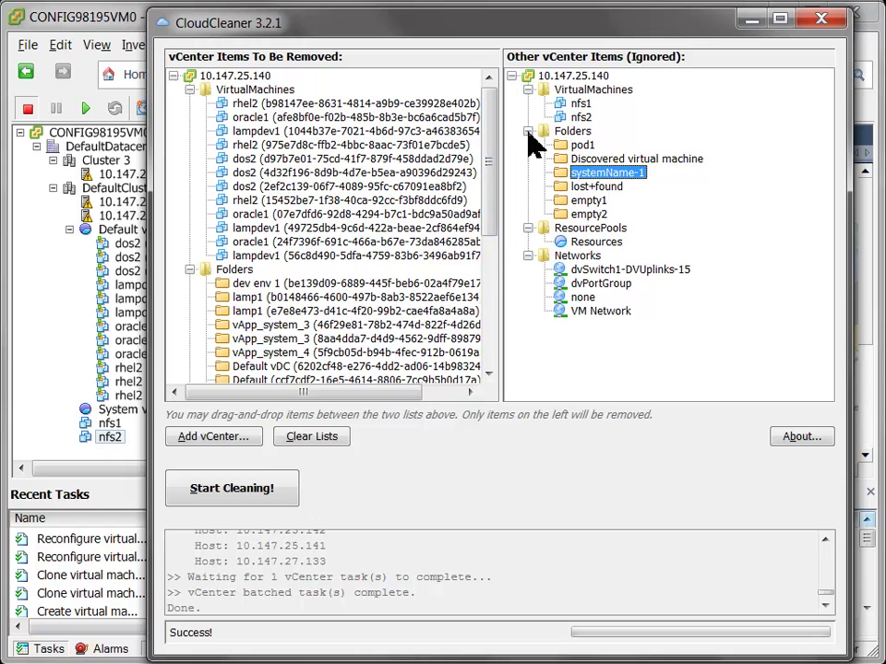
left_click_drag(595, 177, 316, 198)
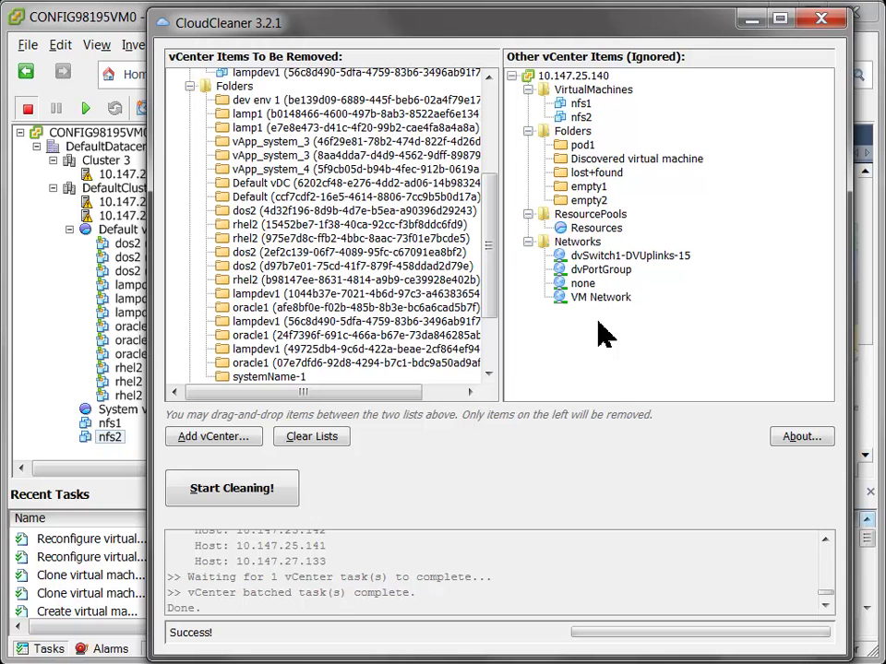
Step: Add vCenter 10.147.25.189 and start scanning it for leftovers
left_click(219, 449)
left_click_drag(510, 237, 346, 236)
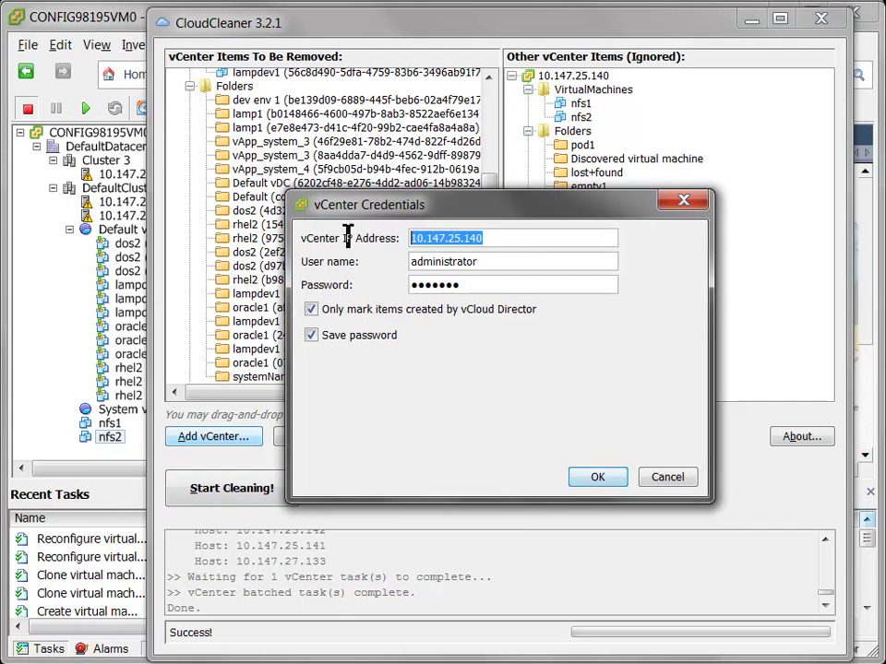
type("10.147.25.189")
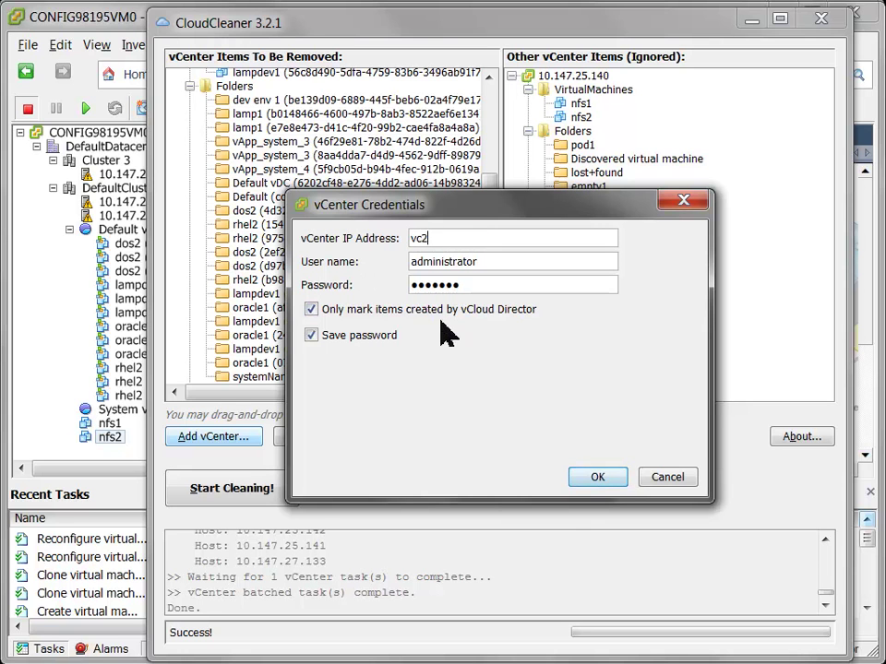
left_click(612, 482)
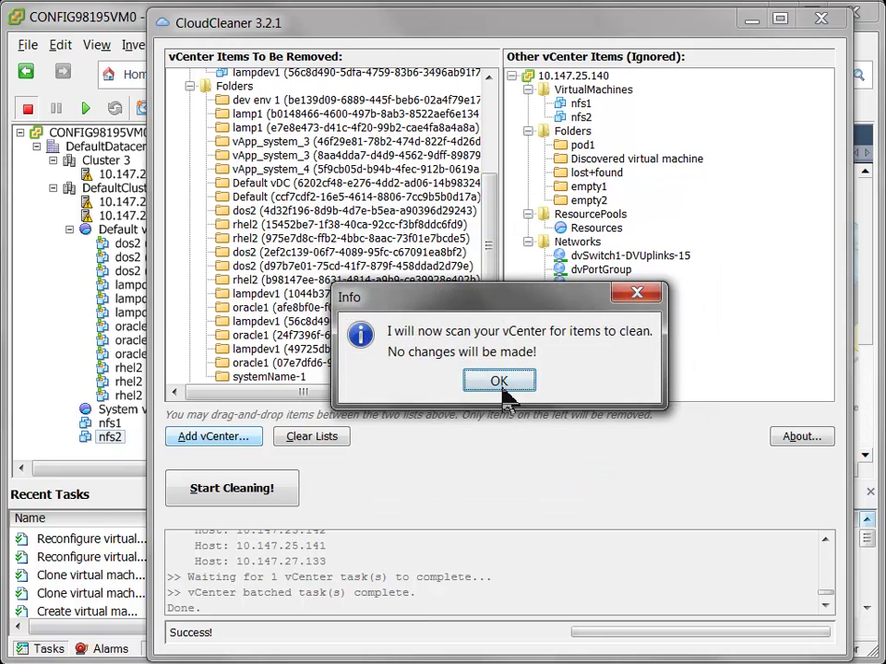
left_click(501, 385)
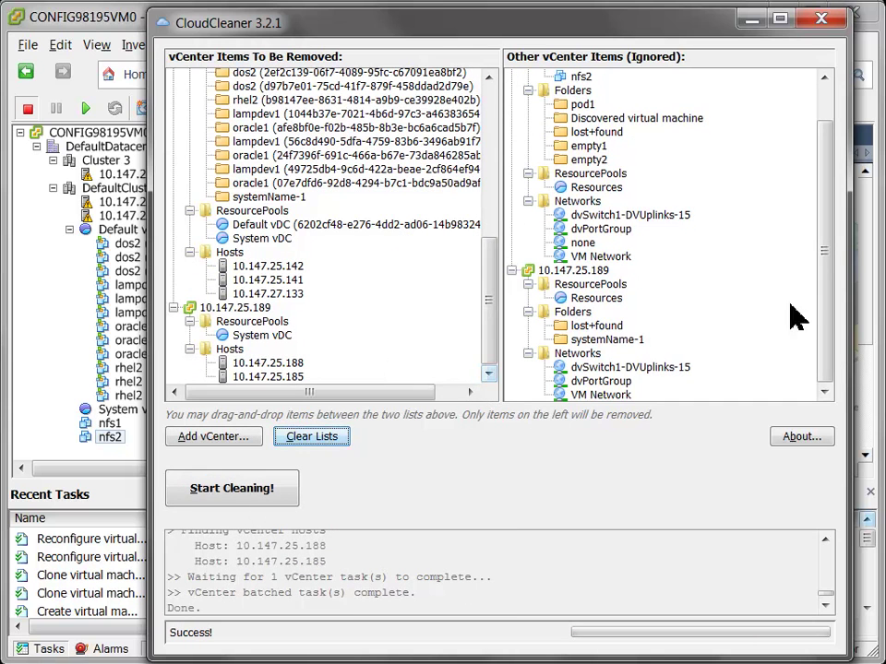
Step: Return systemName-1 to the ignored items of 10.147.25.140
left_click_drag(828, 288, 826, 232)
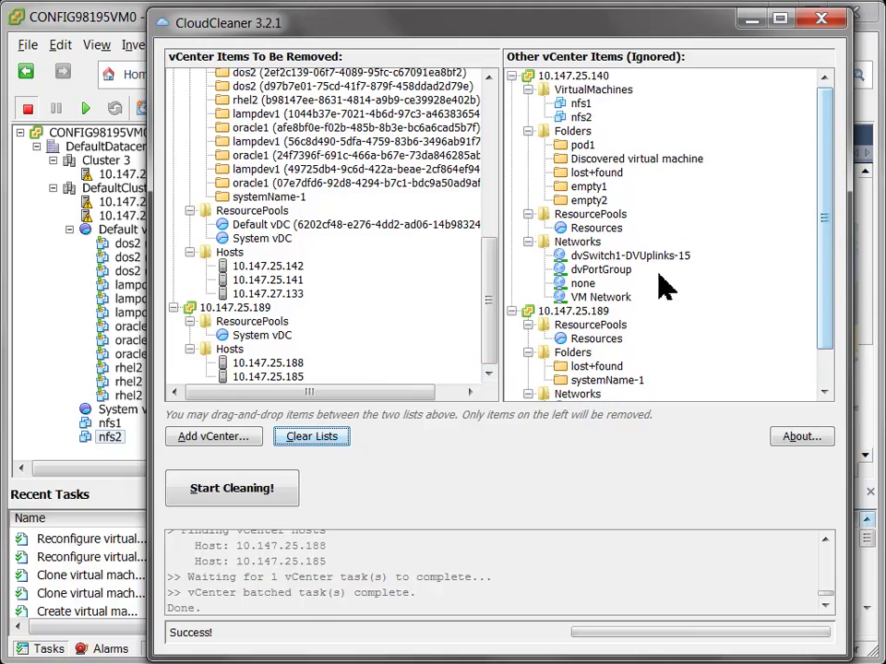
left_click_drag(488, 307, 494, 138)
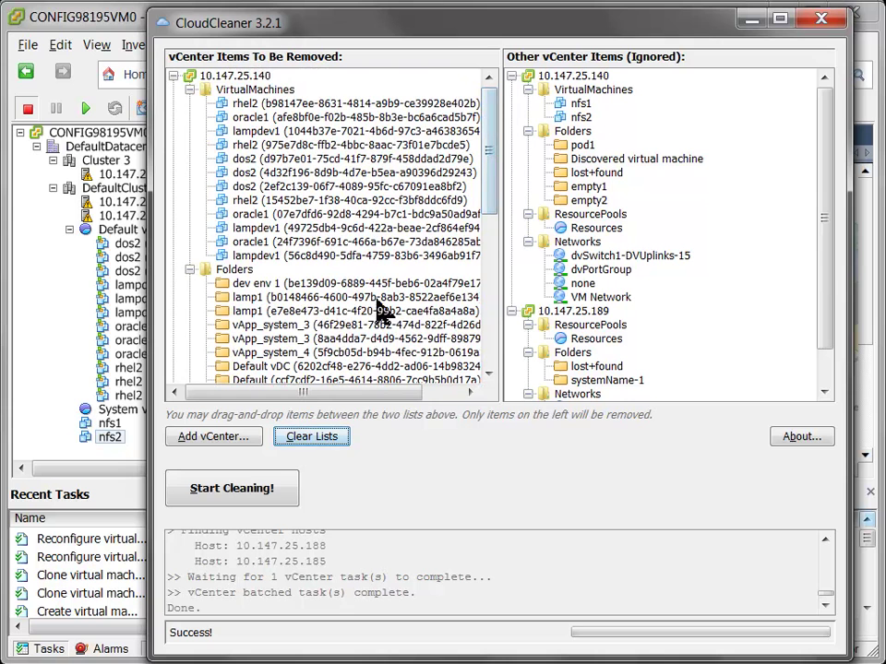
left_click_drag(490, 189, 488, 383)
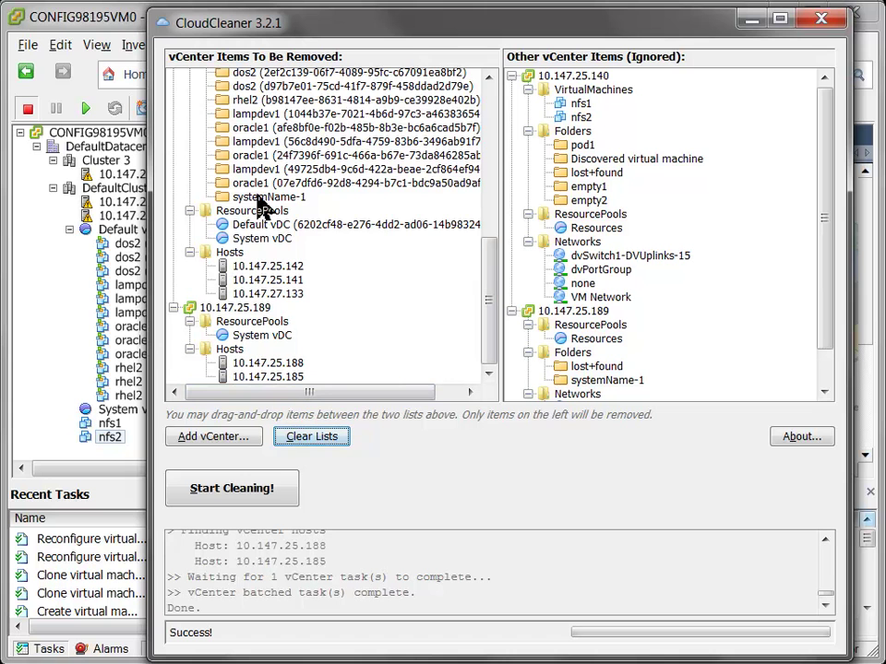
left_click_drag(261, 202, 705, 214)
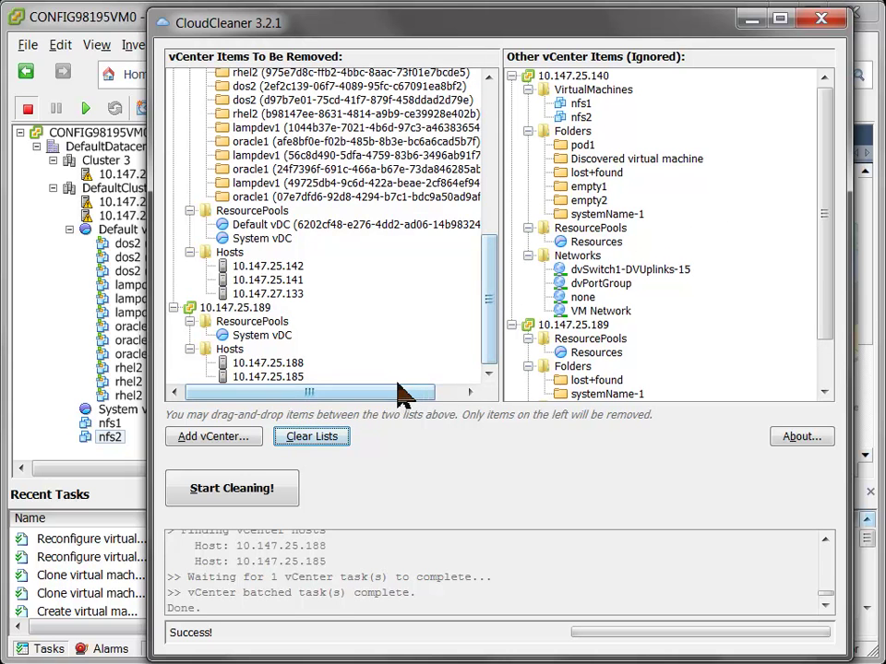
left_click_drag(490, 341, 510, 157)
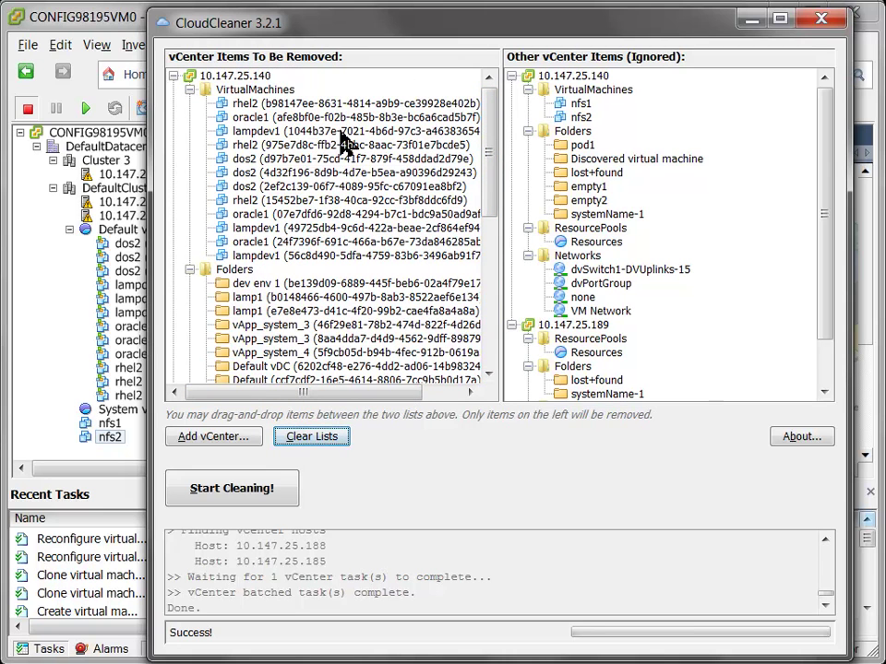
Step: Start cleaning, enter and save the 10.147.25.142 host password, and confirm permanent removal
left_click(230, 491)
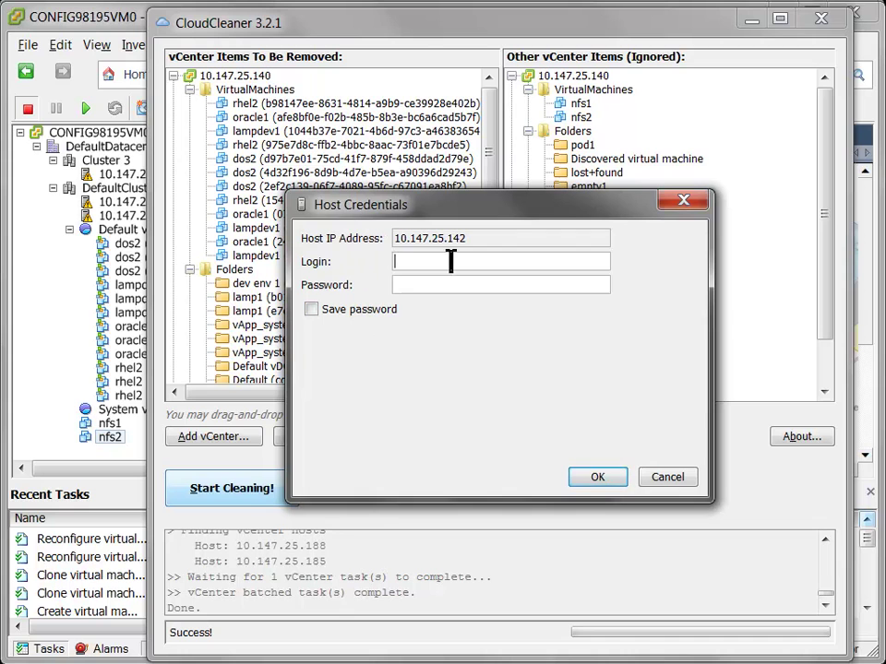
key("Tab")
type("•••••••")
left_click(312, 310)
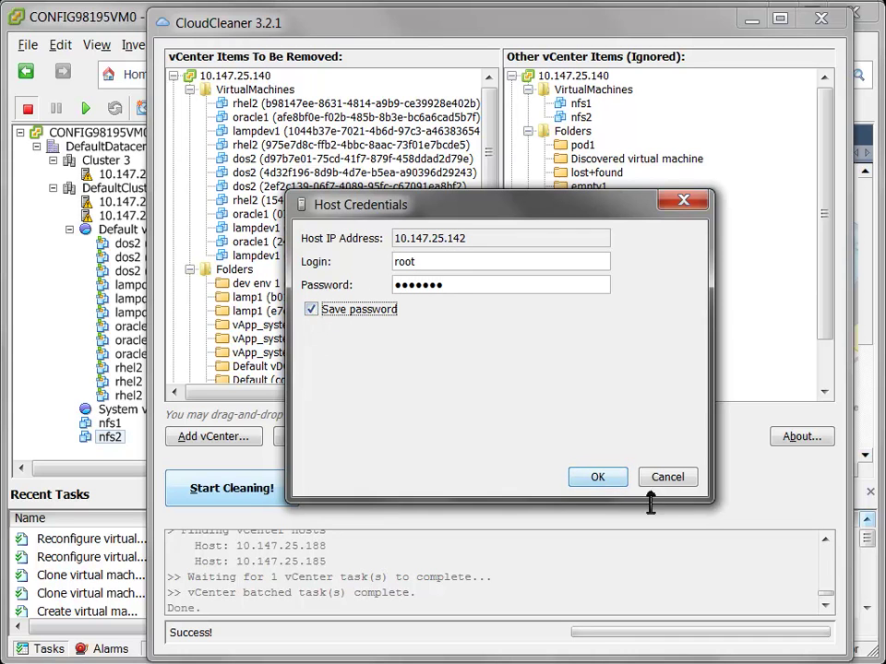
left_click(598, 478)
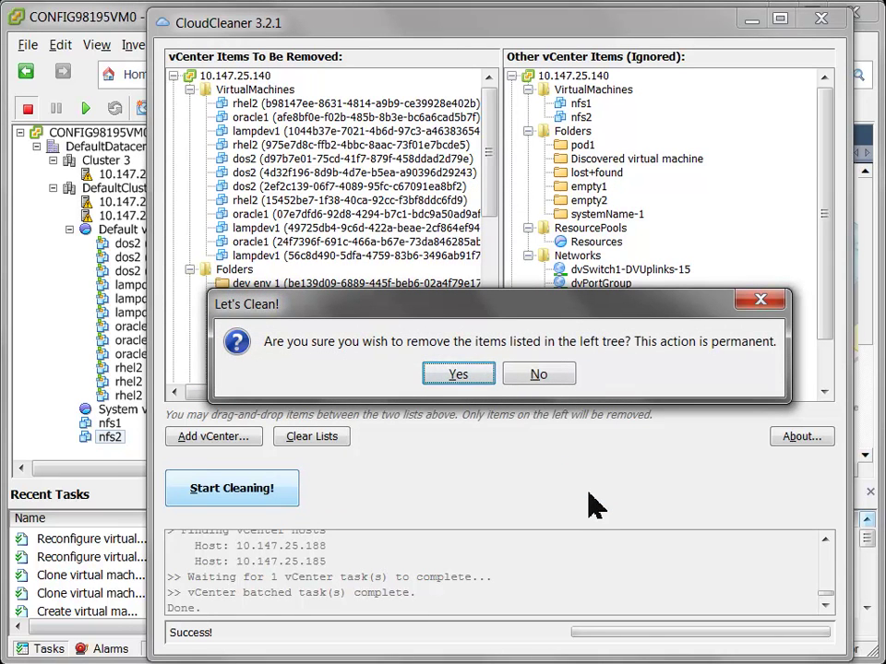
left_click(458, 374)
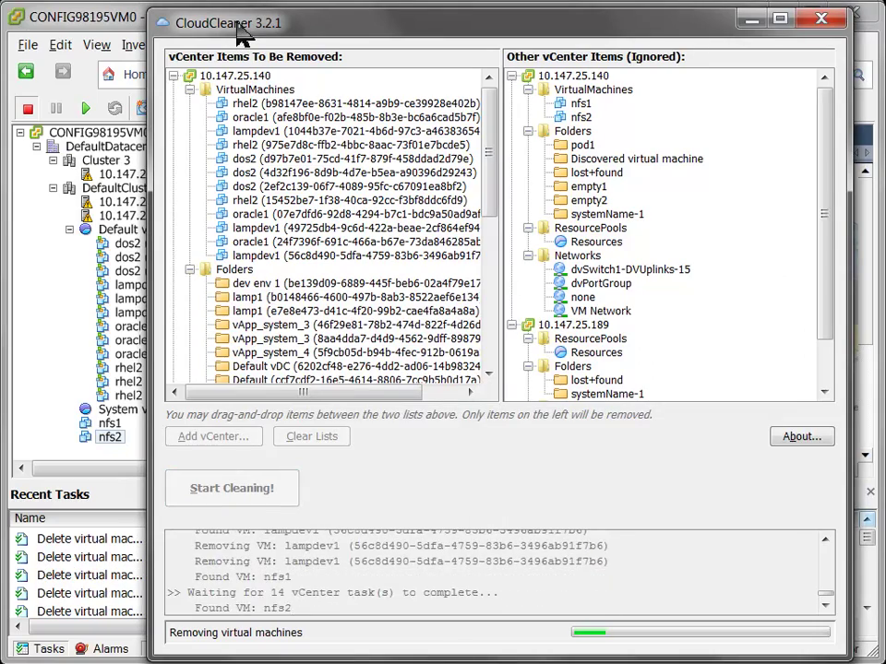
Step: Move CloudCleaner aside to watch the vSphere inventory while the cleaning run finishes
left_click_drag(242, 33, 495, 24)
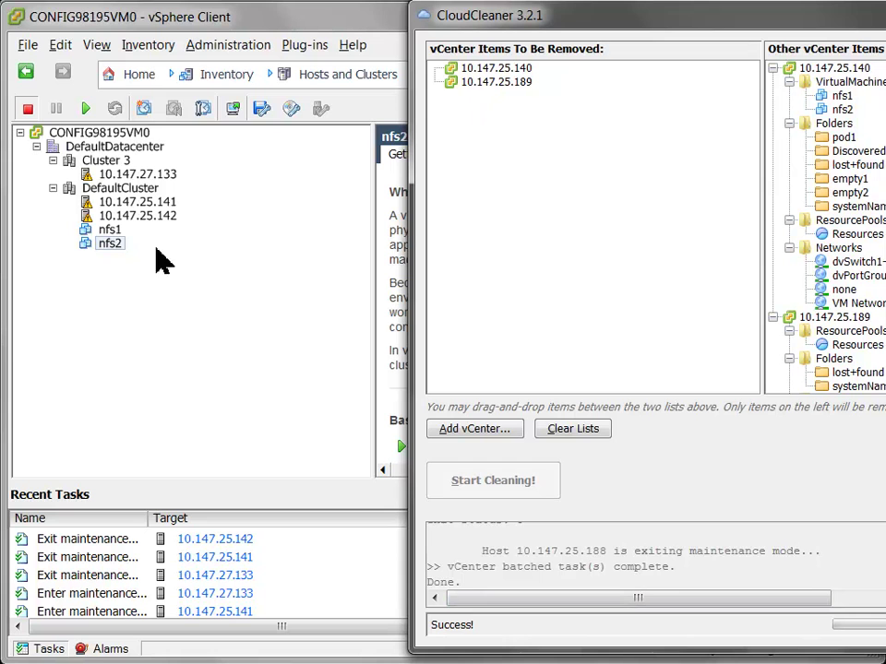
Step: Verify nfs1 and nfs2 are the only VMs left in vSphere Client and review Recent Tasks
left_click(305, 26)
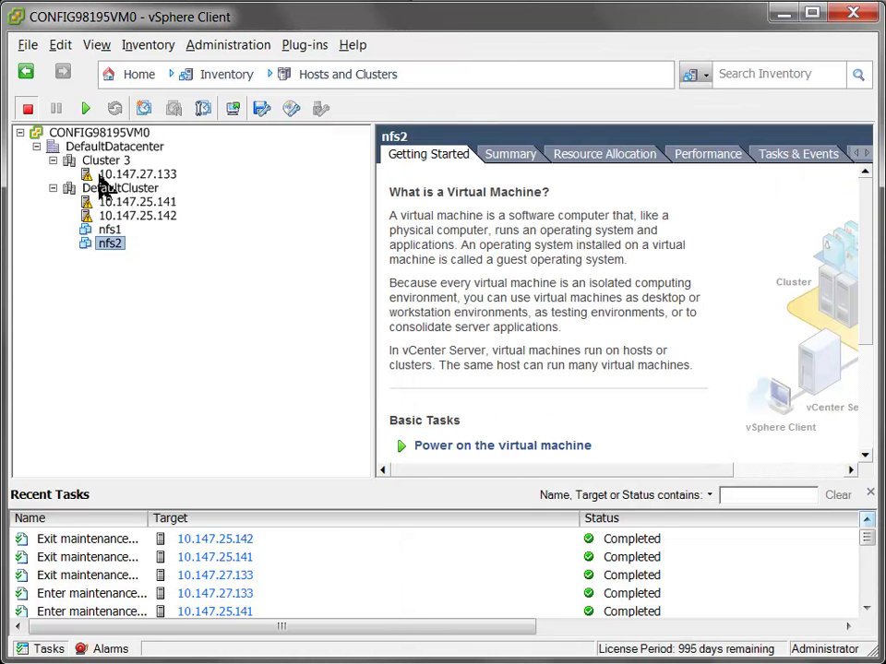
left_click(109, 230)
left_click(108, 248)
left_click(865, 555)
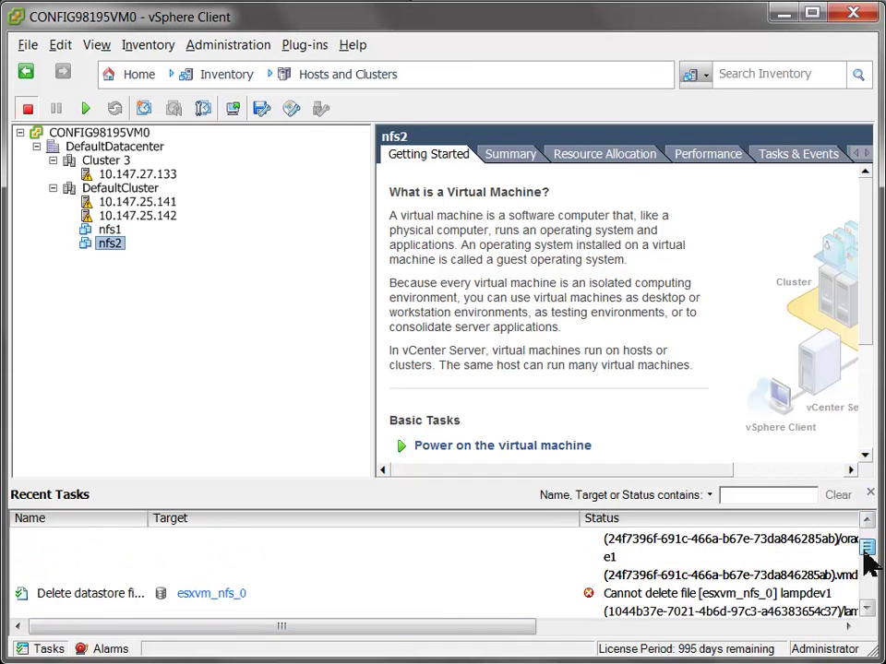
left_click_drag(867, 572, 867, 528)
Step: Review CloudCleaner's log down to Done., then close CloudCleaner
key("alt+Tab")
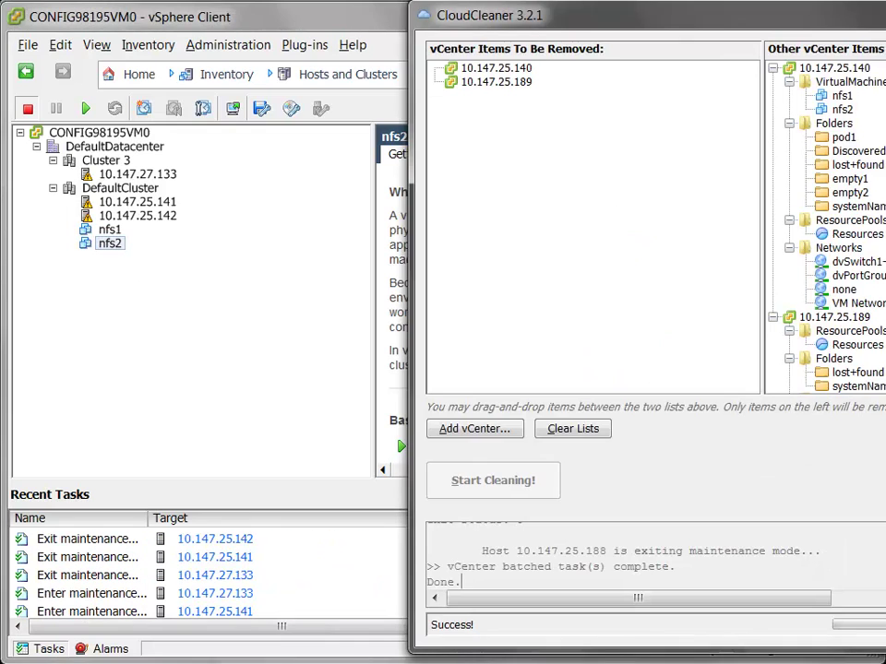
left_click_drag(882, 25, 595, 26)
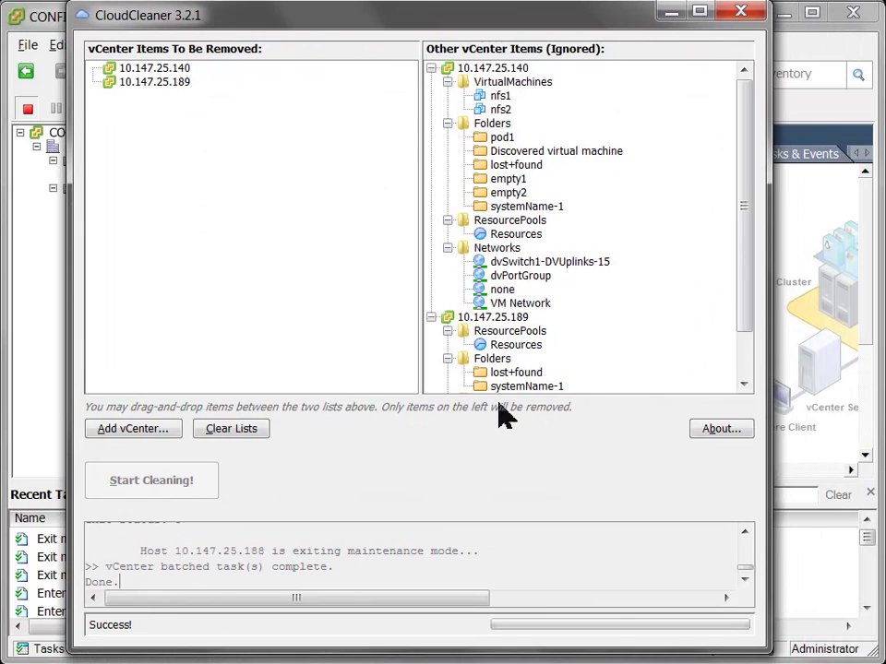
left_click(386, 572)
mouse_move(748, 571)
left_mouse_down()
mouse_move(749, 544)
mouse_move(747, 559)
left_mouse_up()
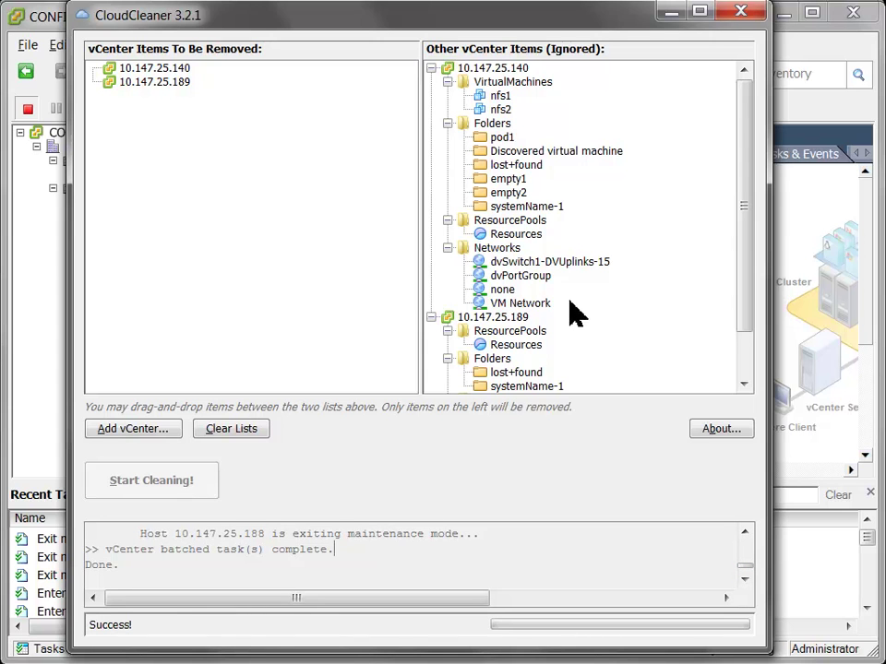
scroll(722, 296, "down", 2)
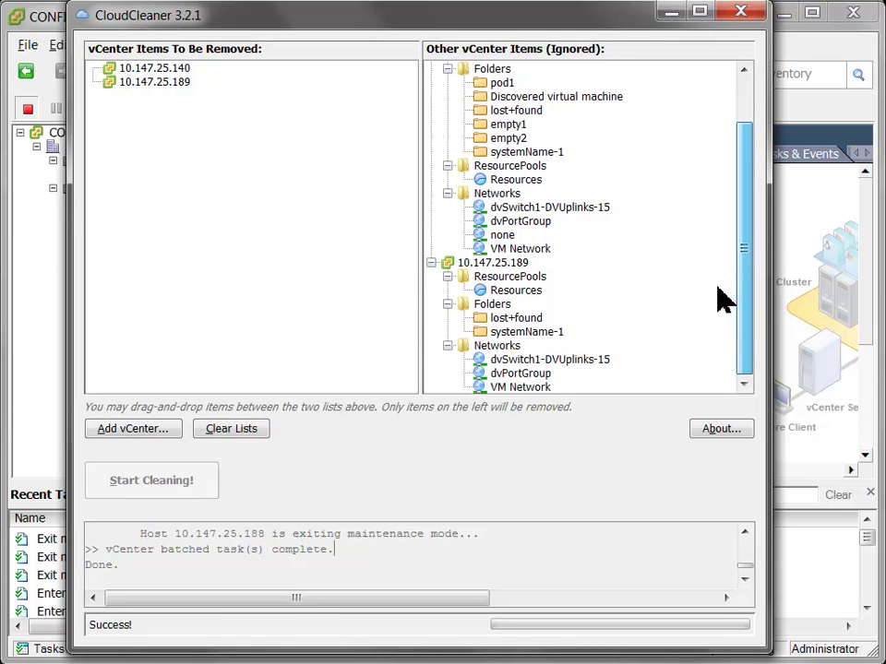
left_click(741, 12)
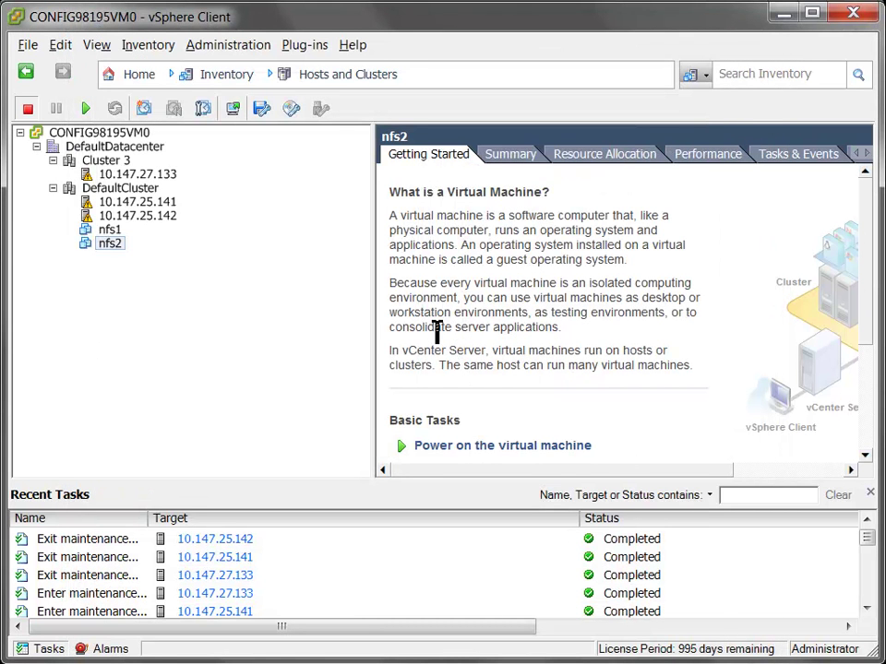
Step: Open cloudcleaner.ini with Edit with Notepad++ from the CloudCleaner folder
key("alt+Tab")
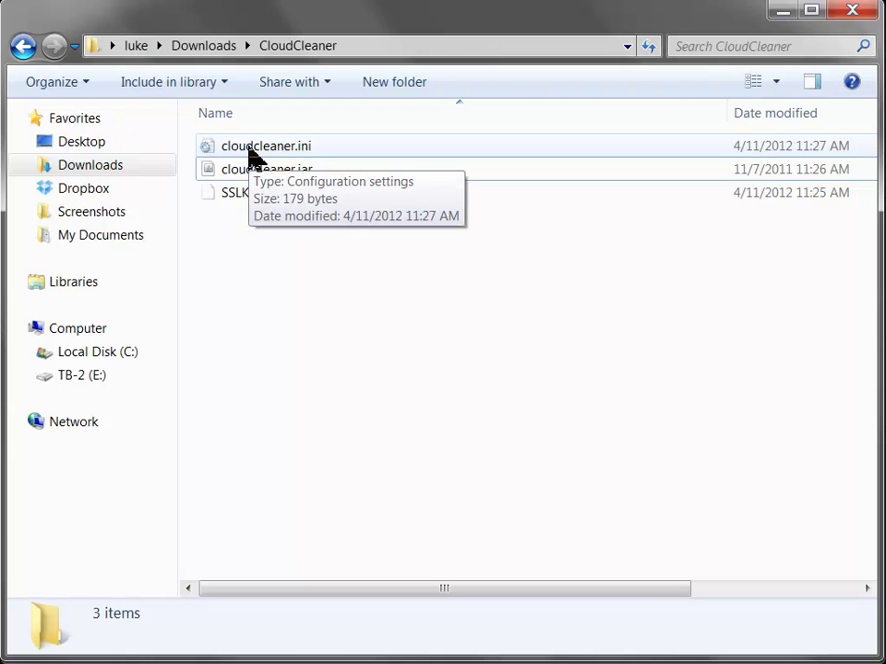
right_click(249, 155)
left_click(336, 294)
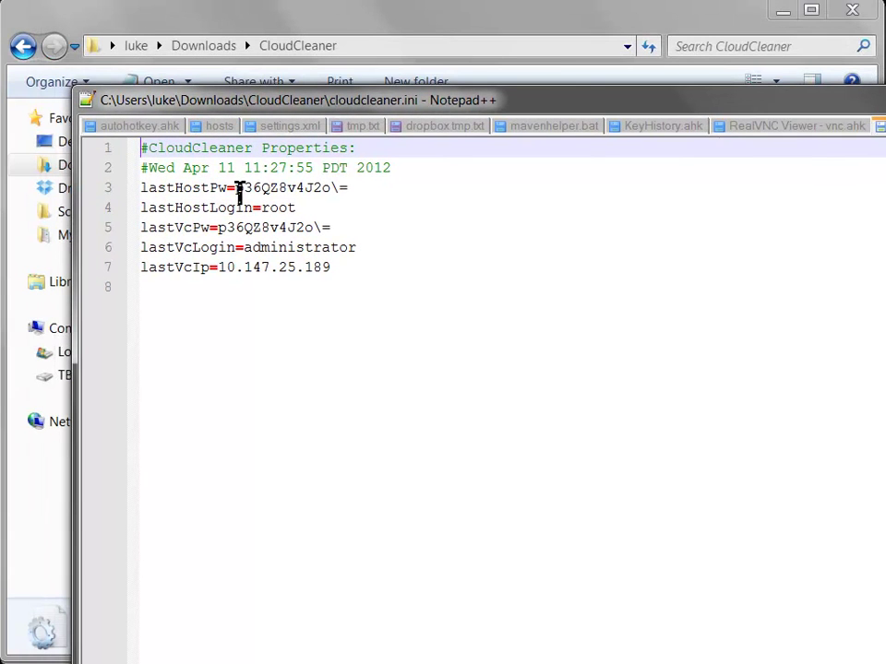
Step: Highlight the encrypted lastHostPw and lastVcPw values in cloudcleaner.ini
left_click_drag(236, 189, 366, 192)
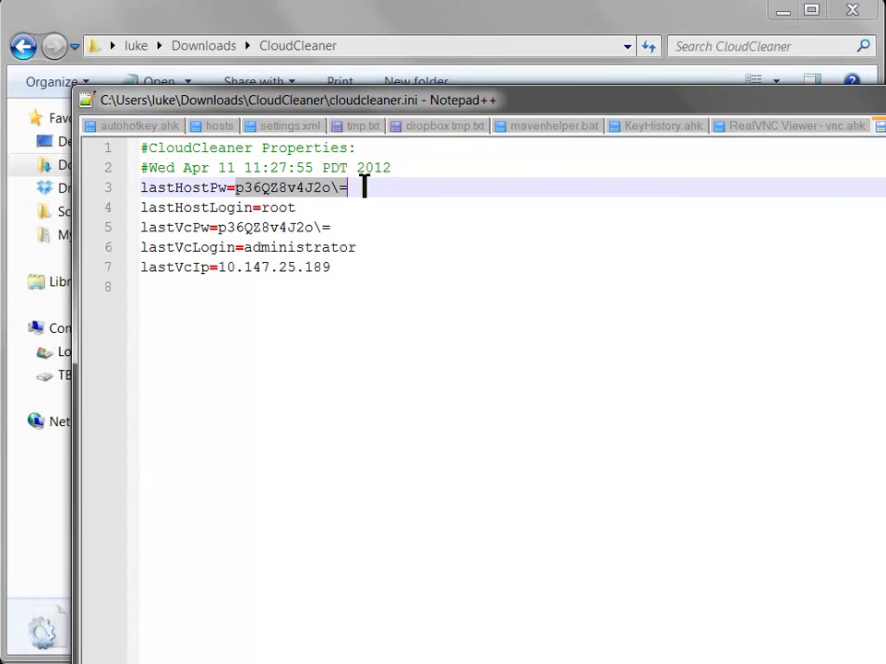
left_click_drag(216, 227, 367, 226)
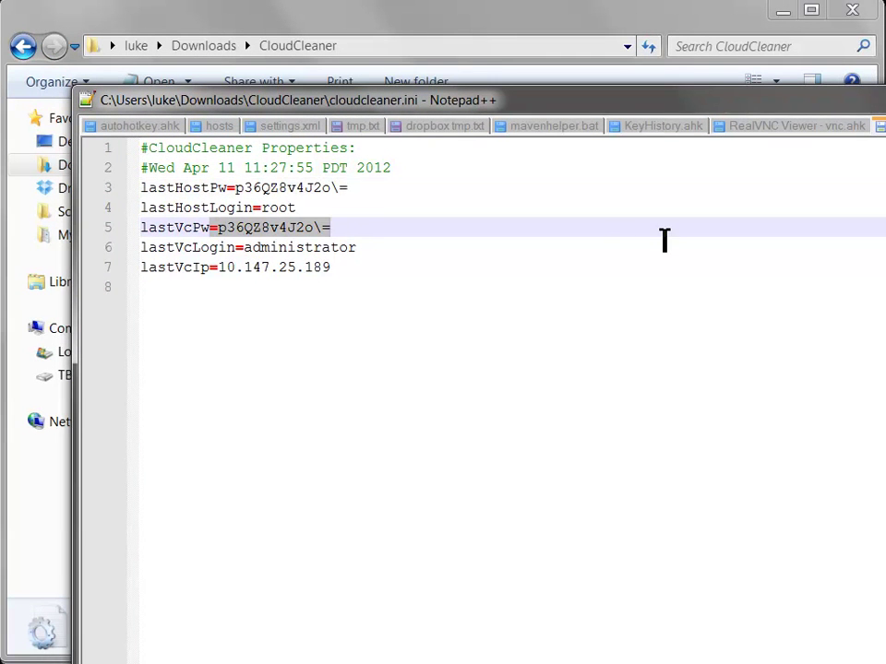